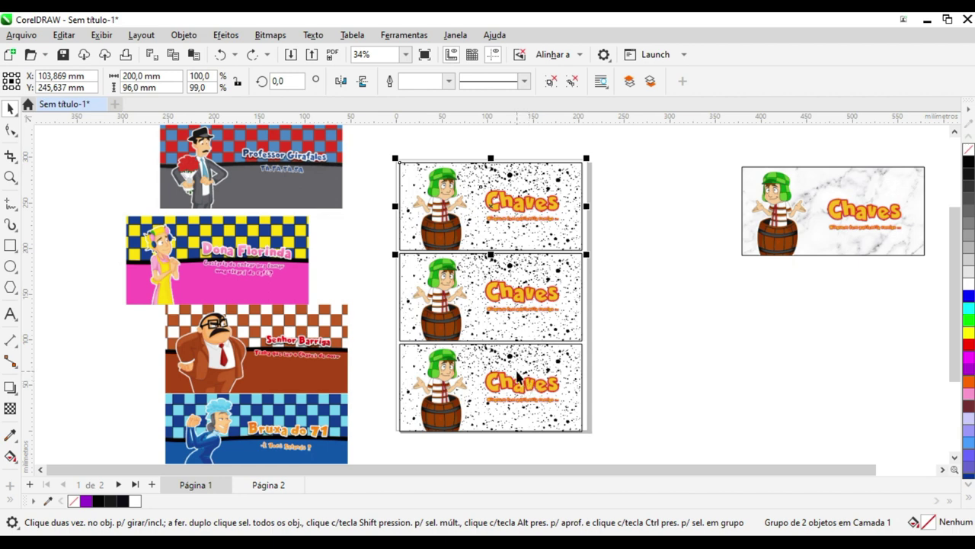
Check the installed program's version information and close the about window
click(495, 35)
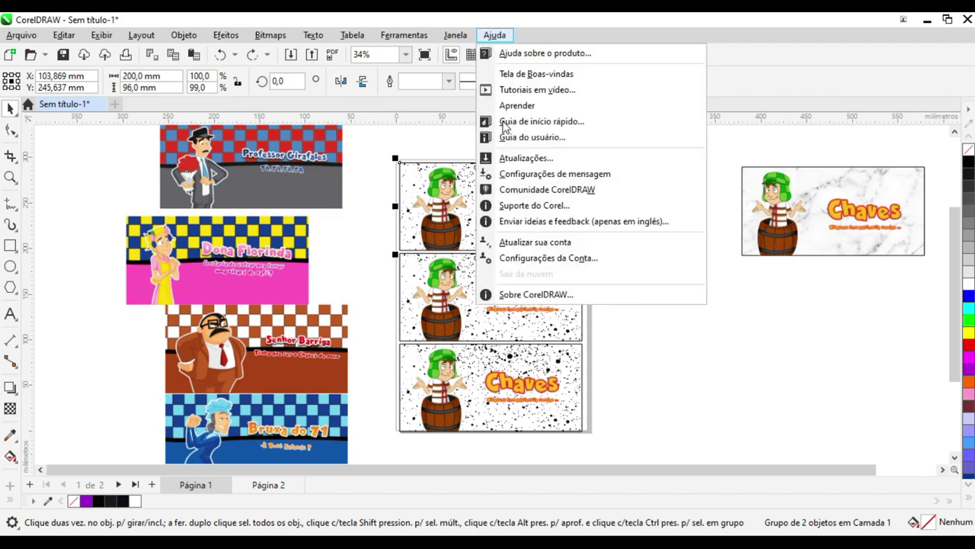
click(532, 294)
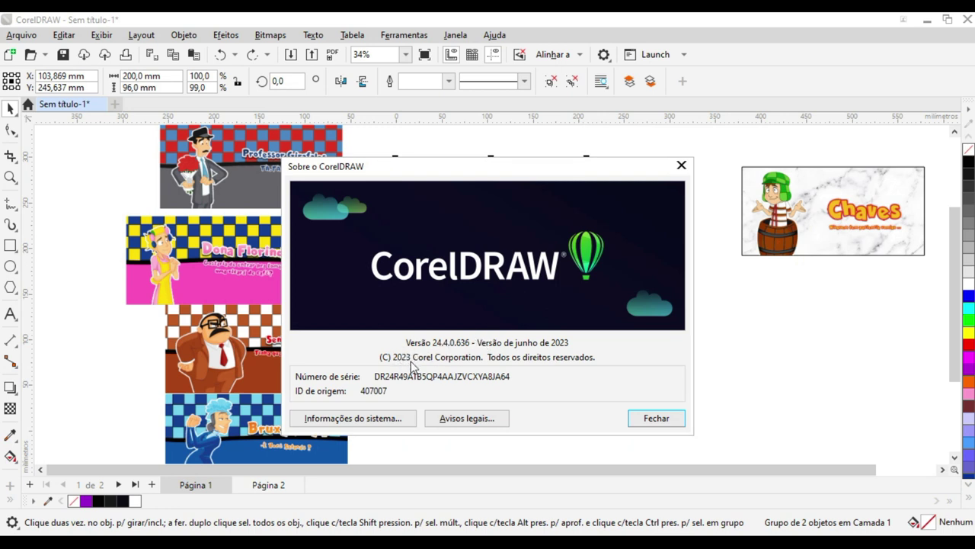
click(654, 415)
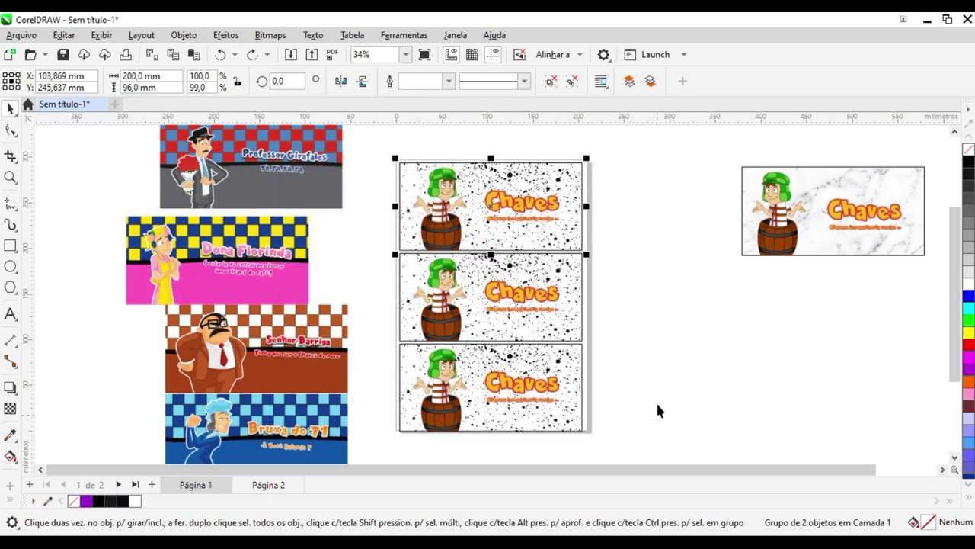
Show the Exportar docker
click(423, 36)
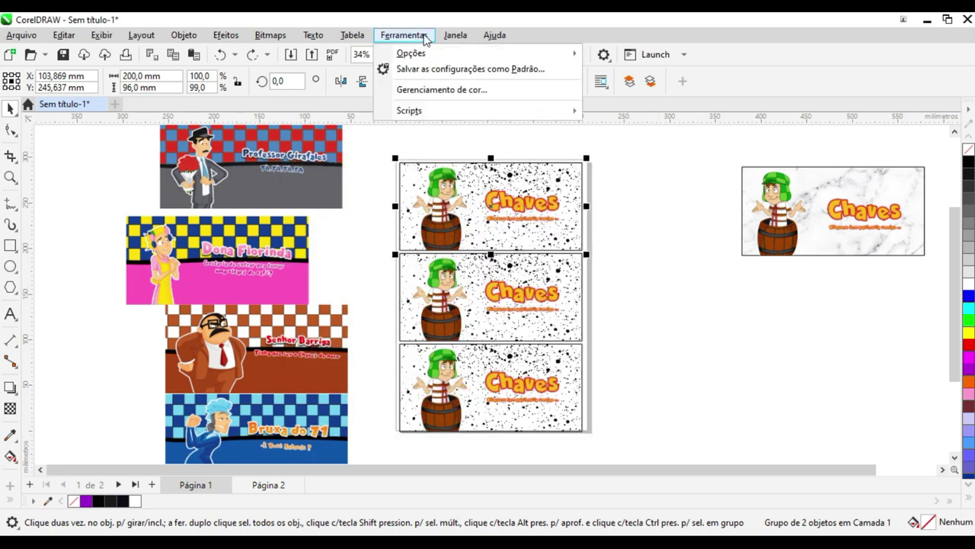
mouse_move(454, 35)
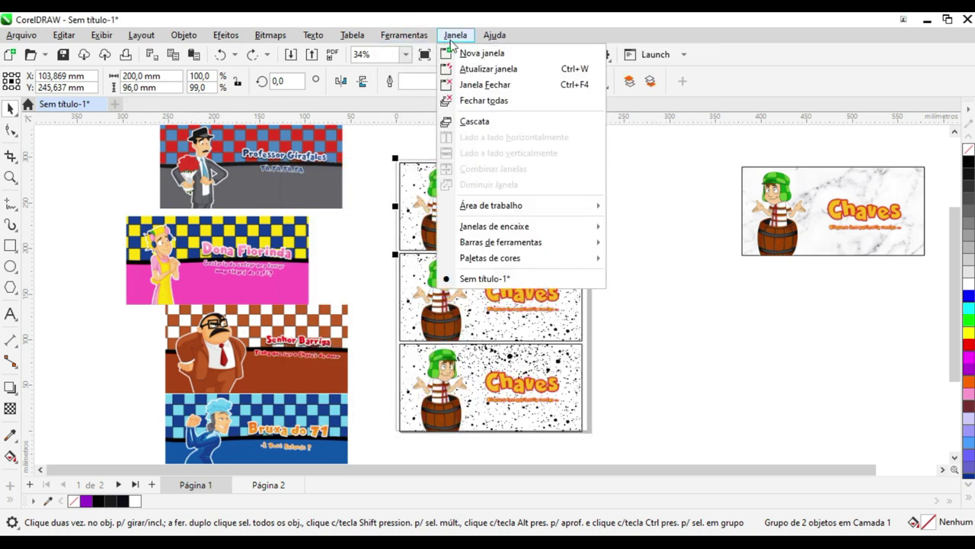
mouse_move(493, 233)
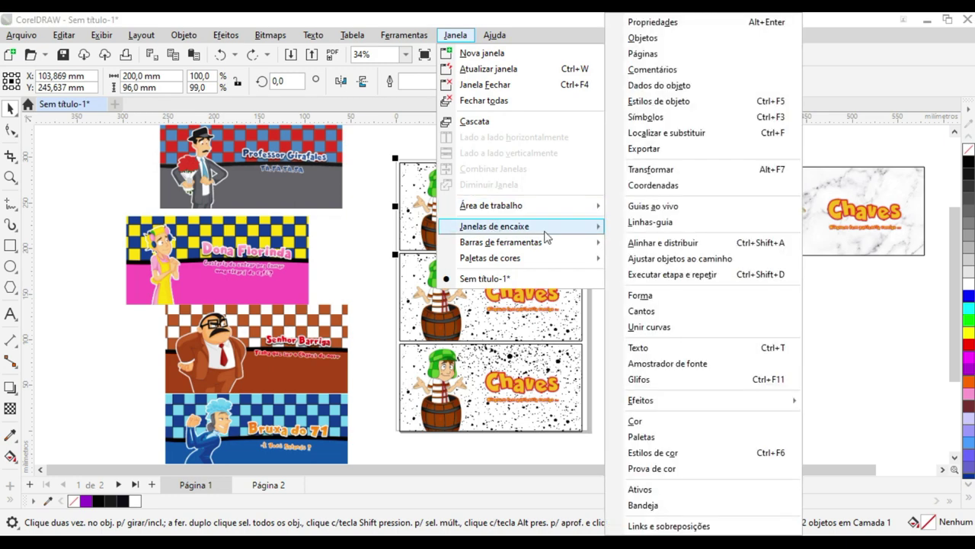
click(645, 149)
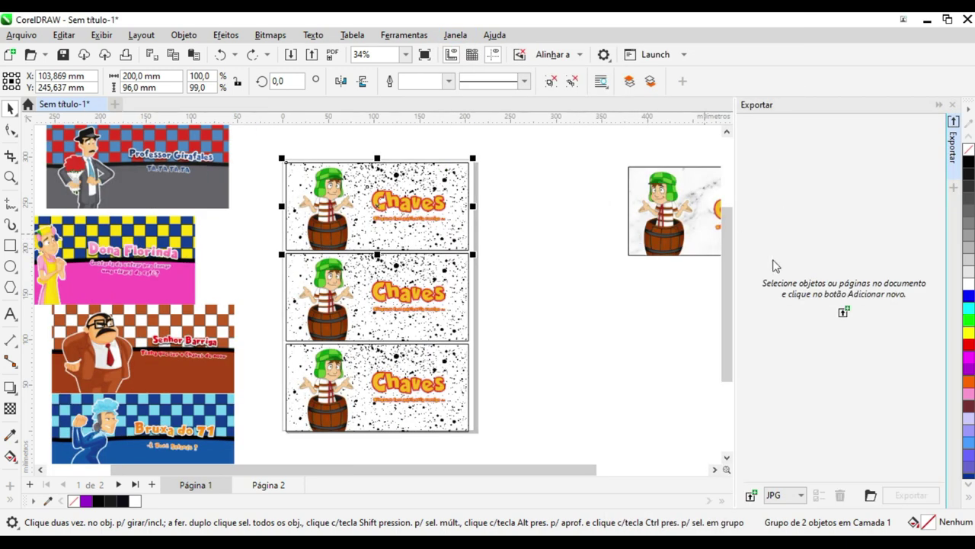
Select the three stacked Chaves designs on Página 1 and add them to the export list
click(640, 313)
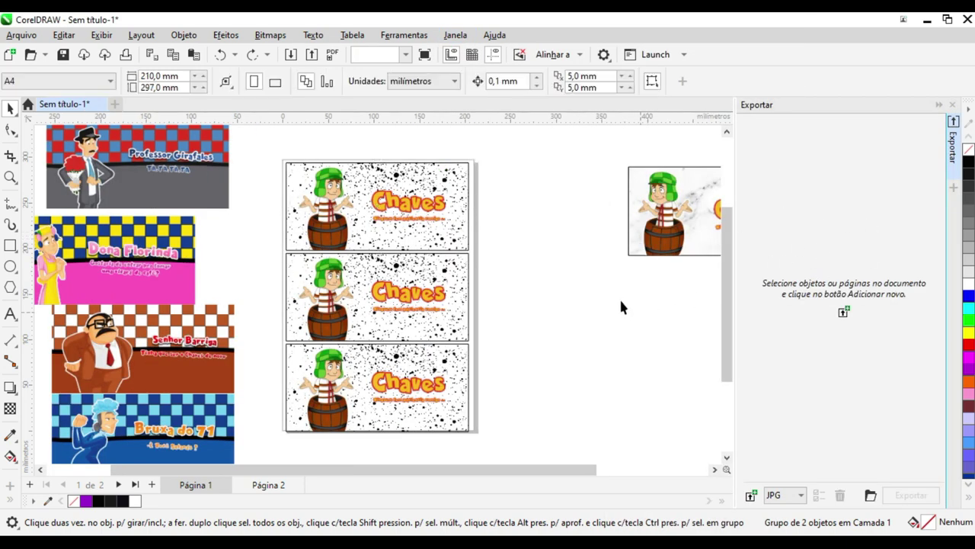
drag(266, 141, 514, 443)
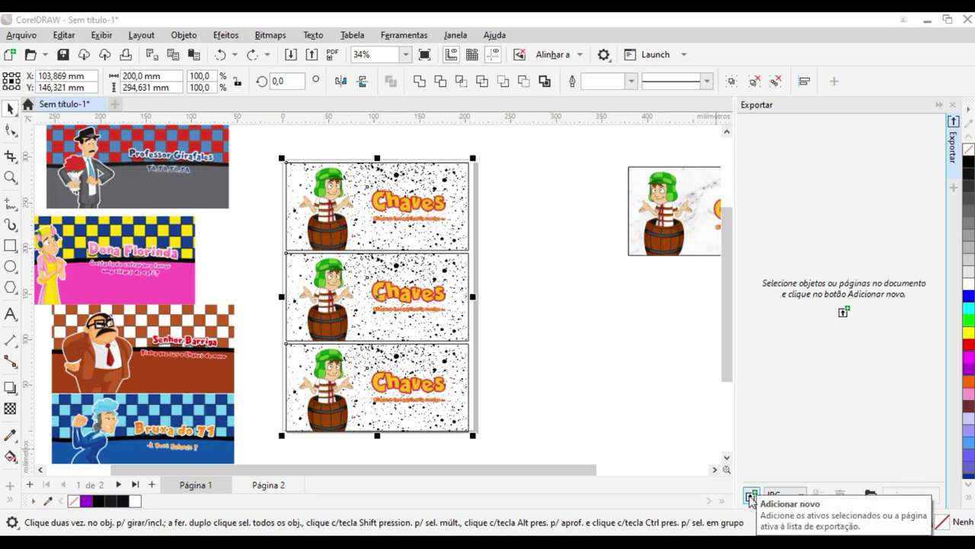
click(750, 495)
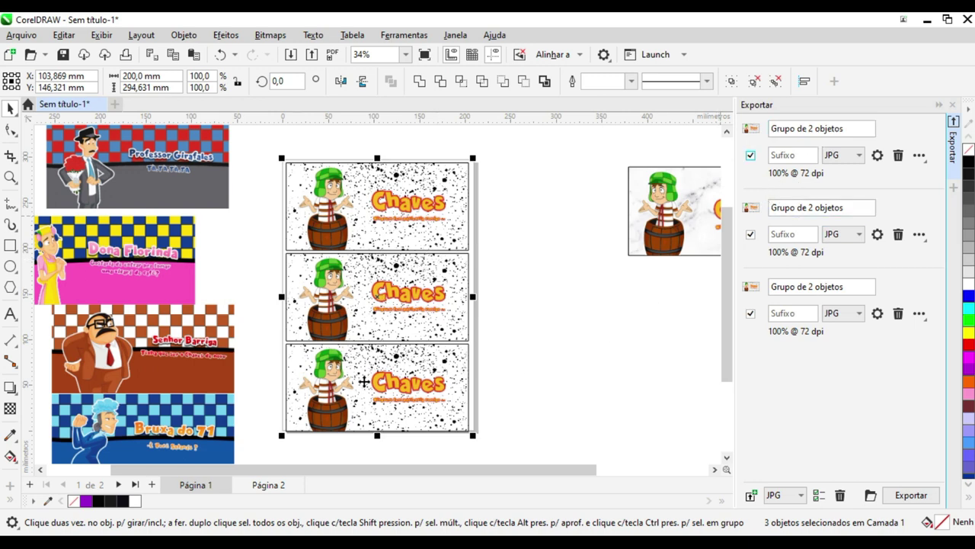
Rename the three export items as chaves_01, chaves_02 and chaves_03, in list order
click(854, 128)
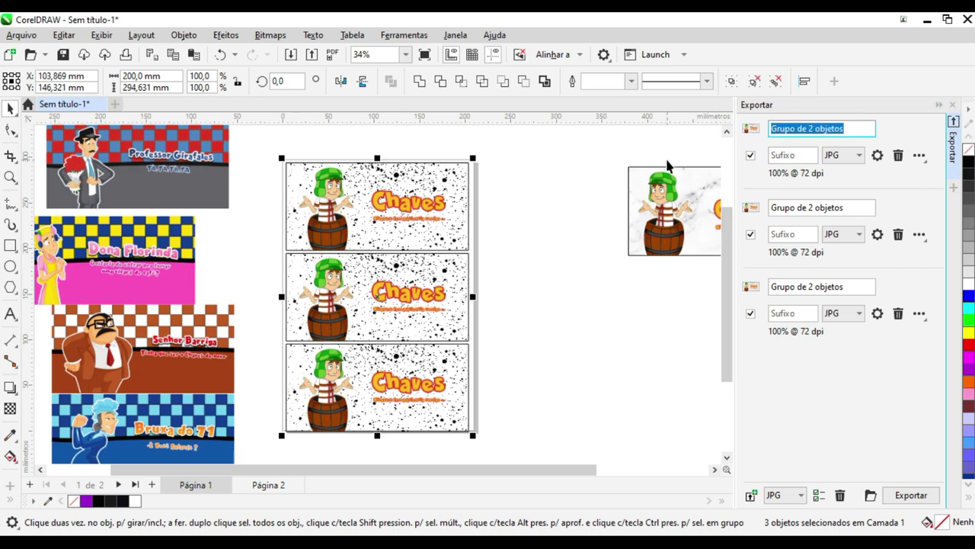
text(chaves)
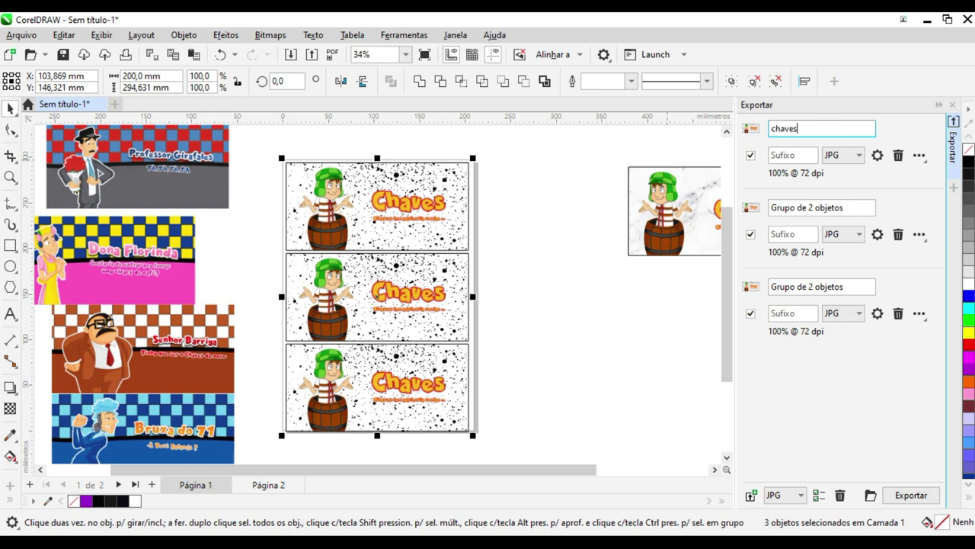
click(856, 209)
text(chaves)
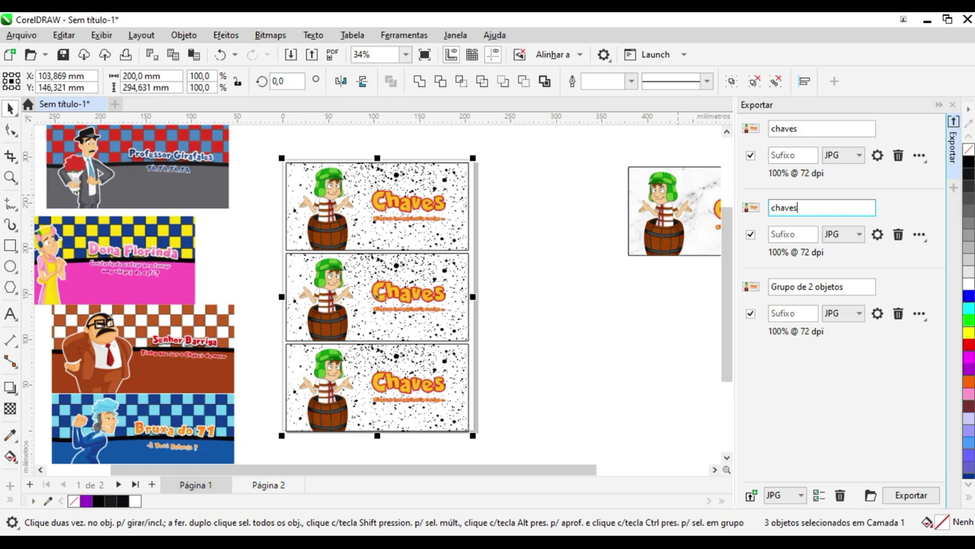
click(812, 130)
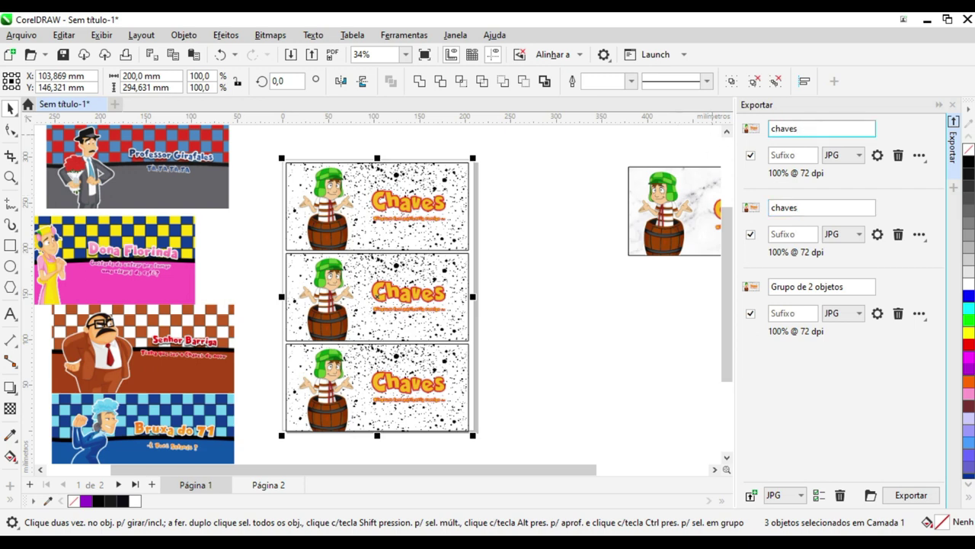
click(821, 207)
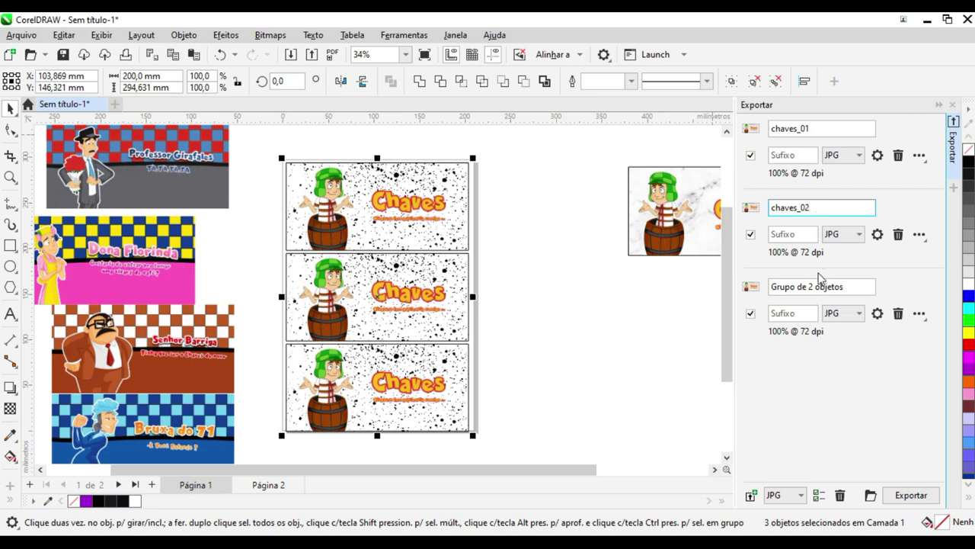
click(853, 286)
text(chaves_03)
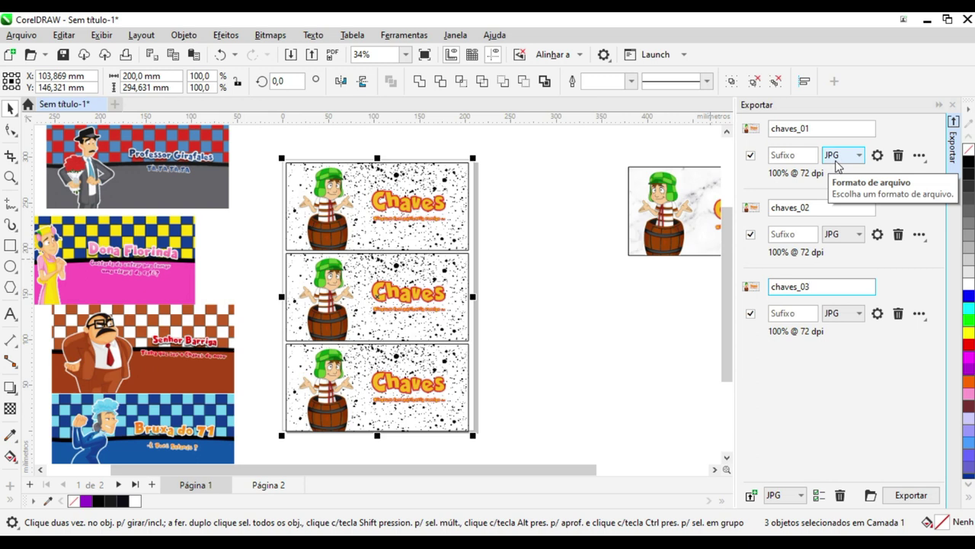
Keep chaves_01 as JPG and set its export to Cor CMYK (32 bit) colour mode with 100% quality
click(859, 156)
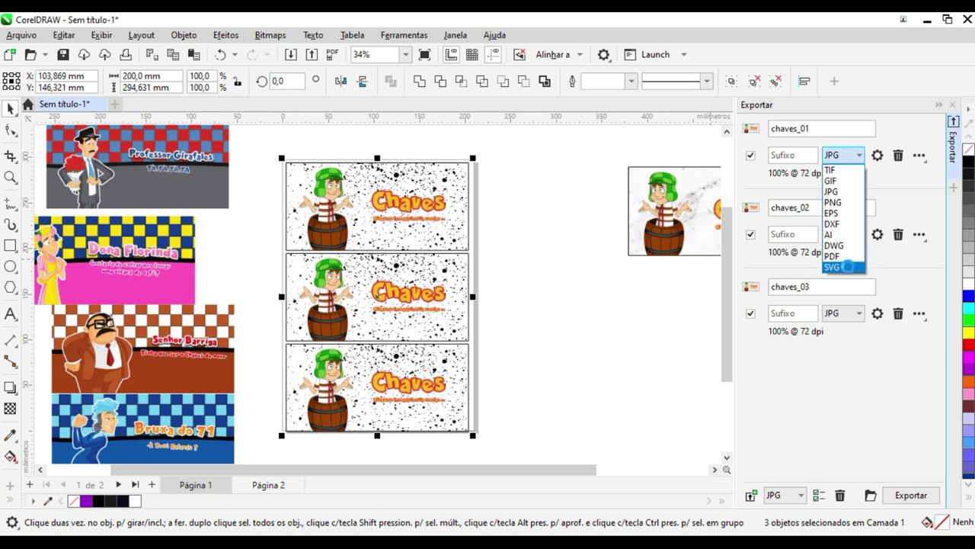
click(838, 157)
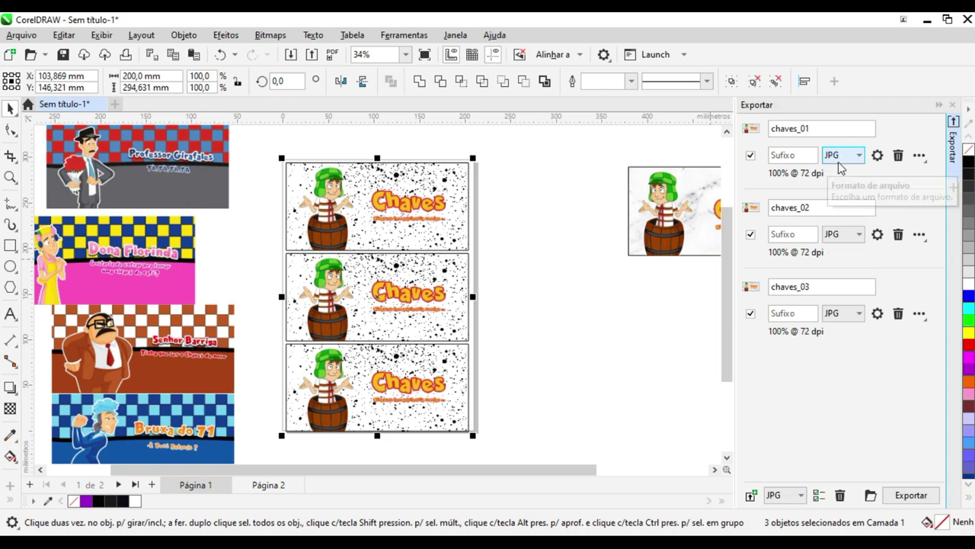
click(878, 156)
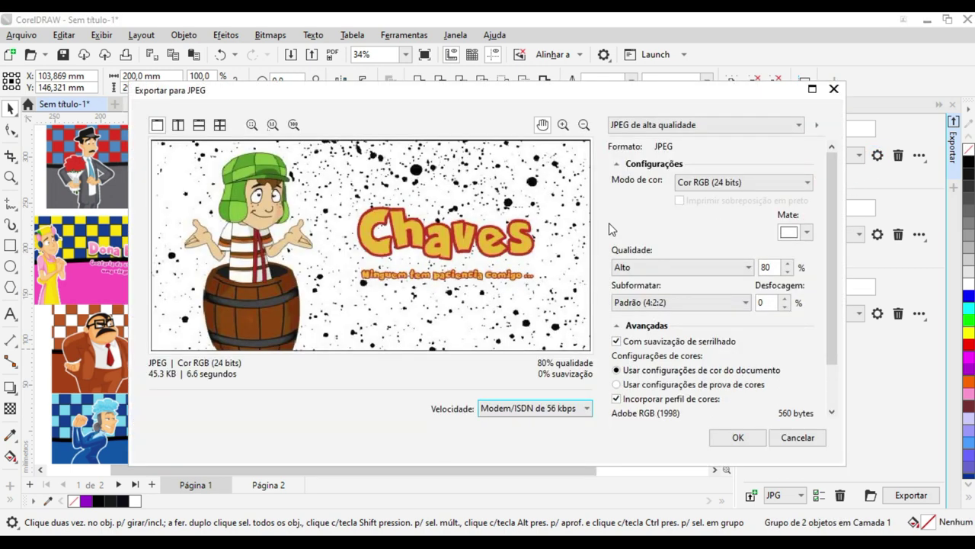
click(719, 190)
click(720, 219)
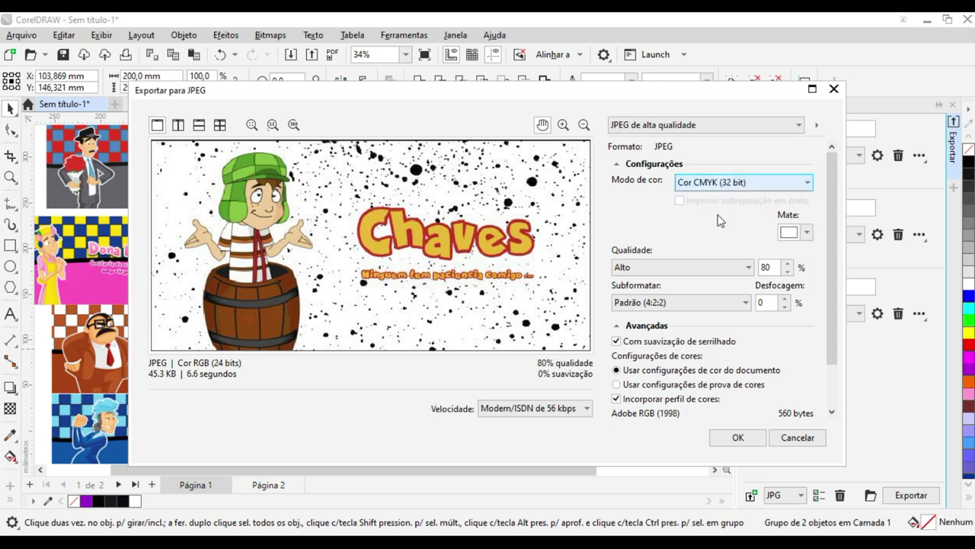
drag(788, 264, 789, 266)
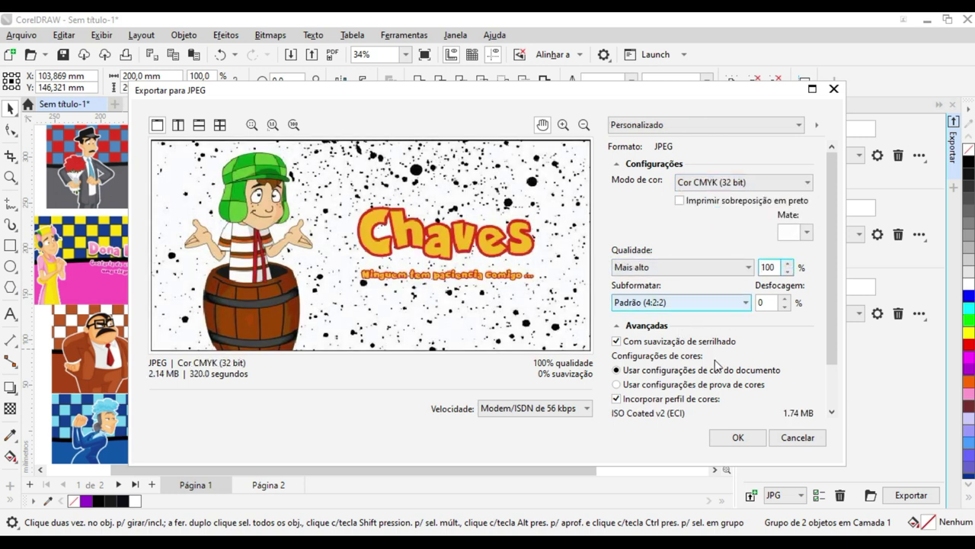
drag(832, 259, 833, 225)
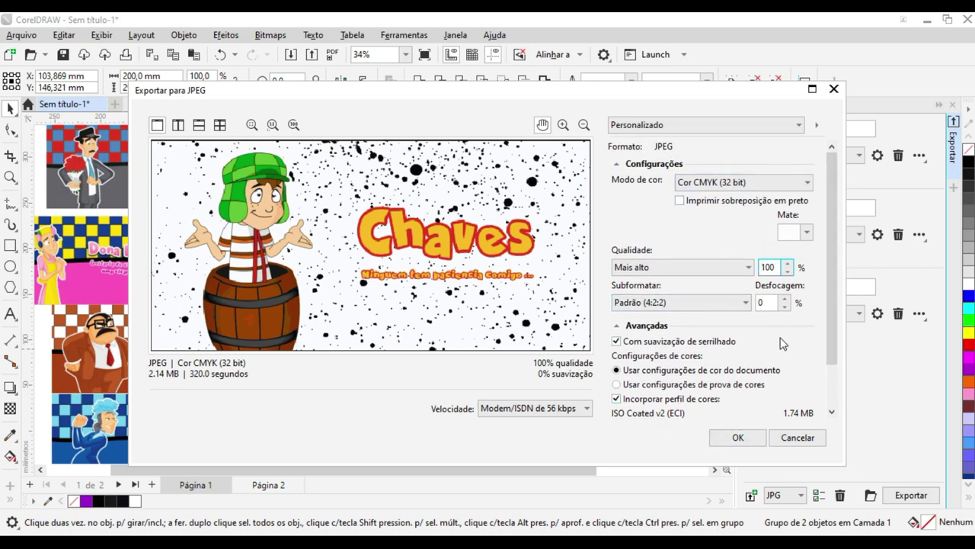
click(749, 444)
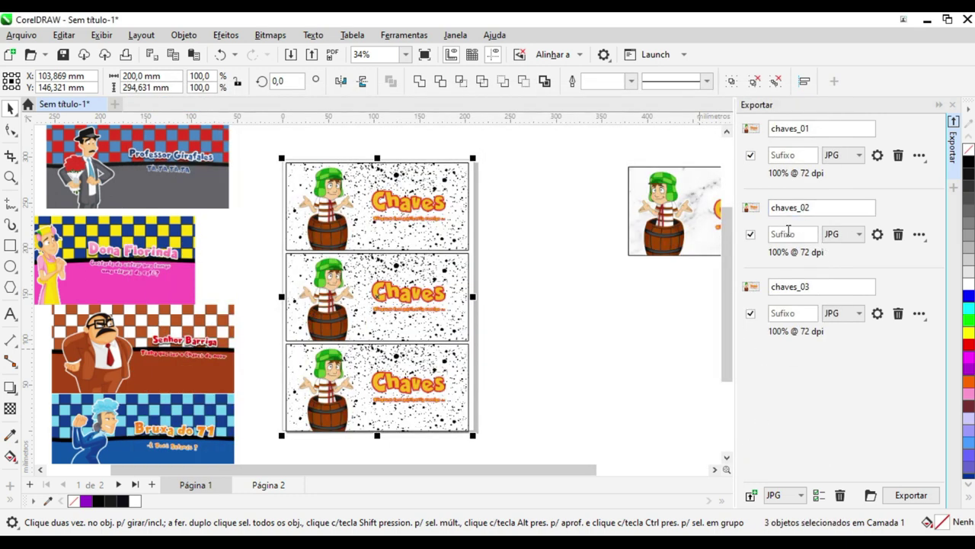
Change the chaves_02 export format to PNG and open its export settings
click(858, 234)
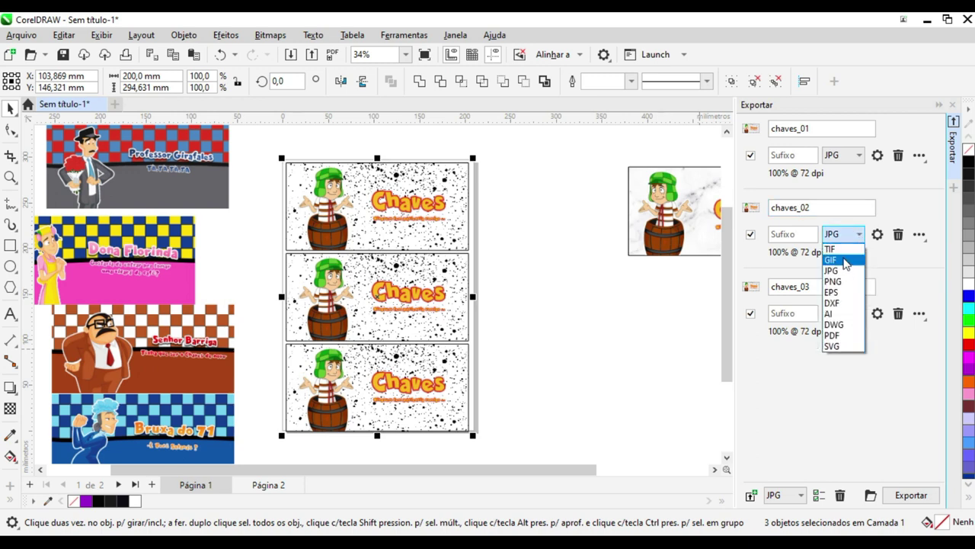
click(838, 281)
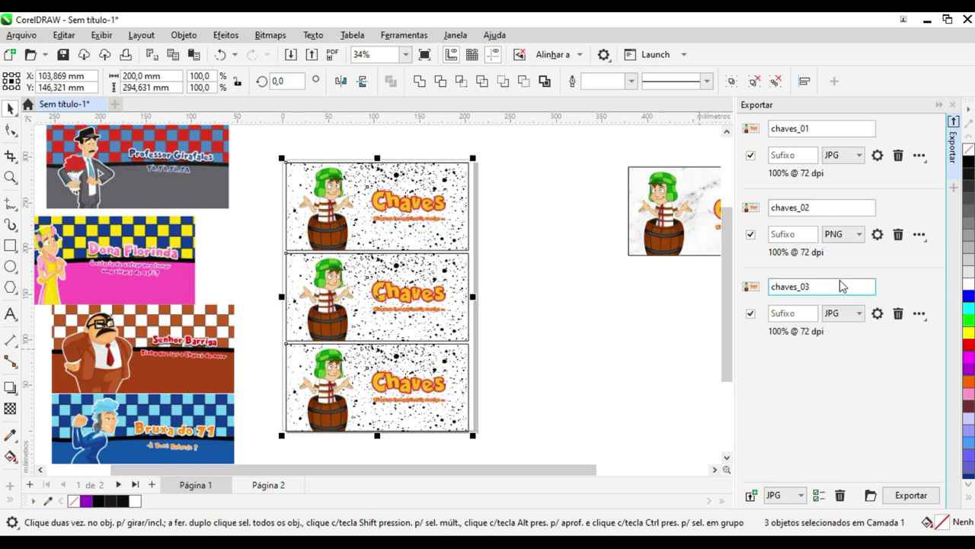
click(877, 234)
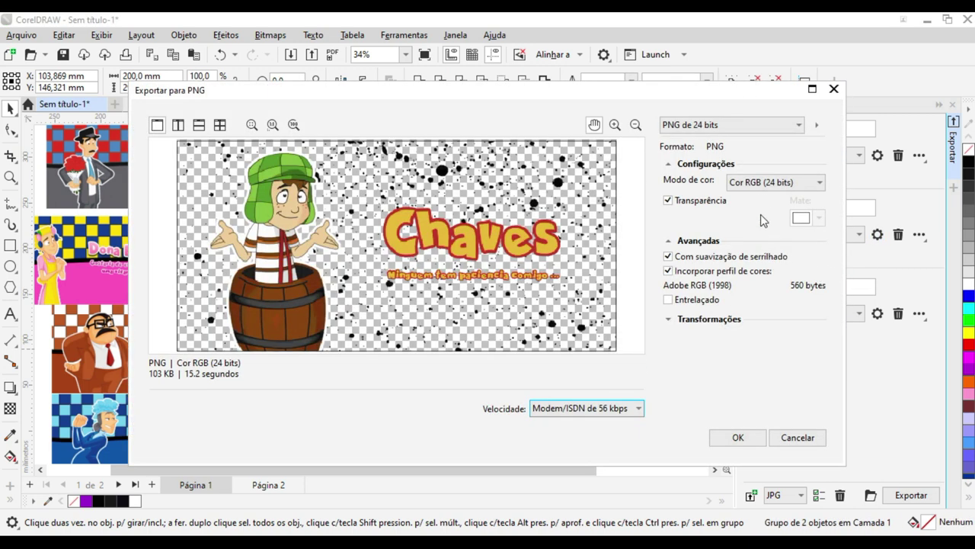
Preview the PNG in Tons de cinza (8 bits), and return the colour mode to Cor RGB (24 bits)
click(770, 183)
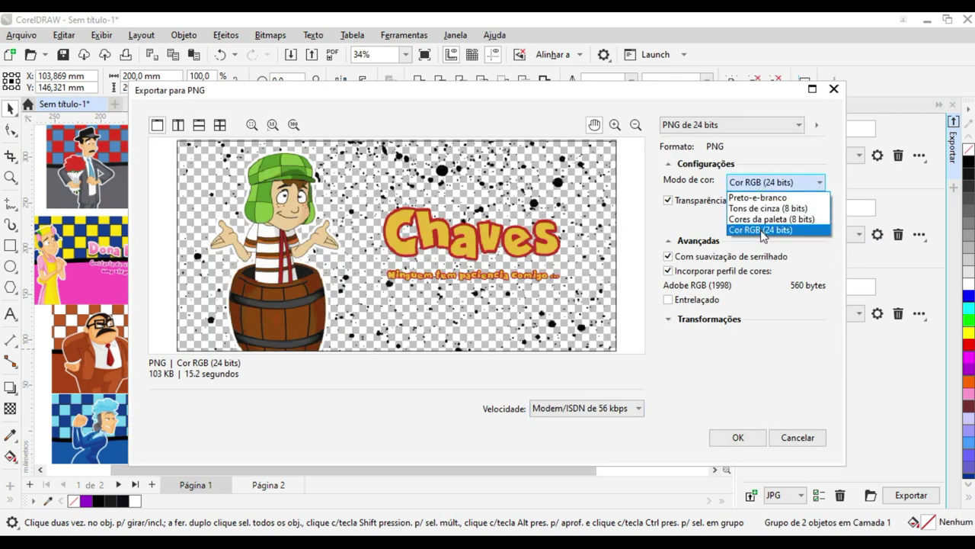
click(762, 208)
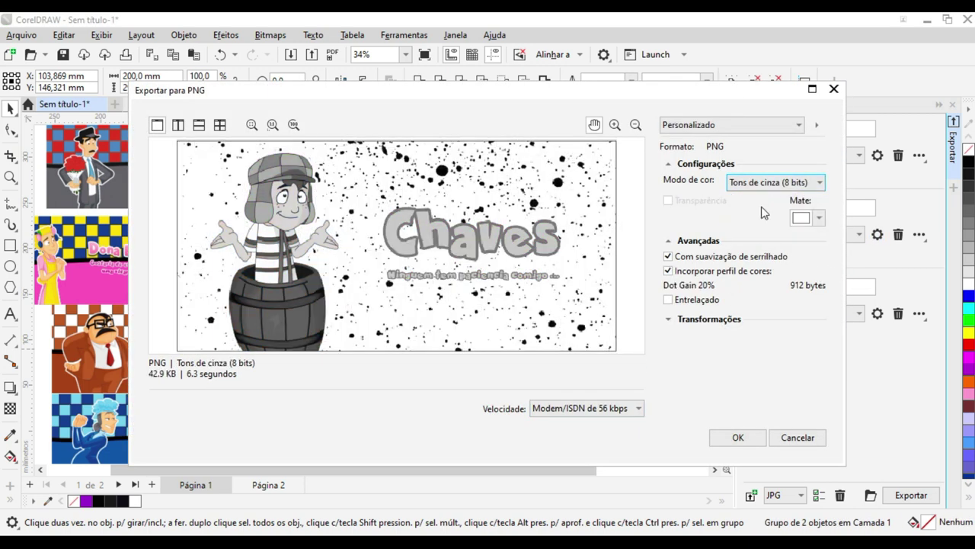
click(761, 186)
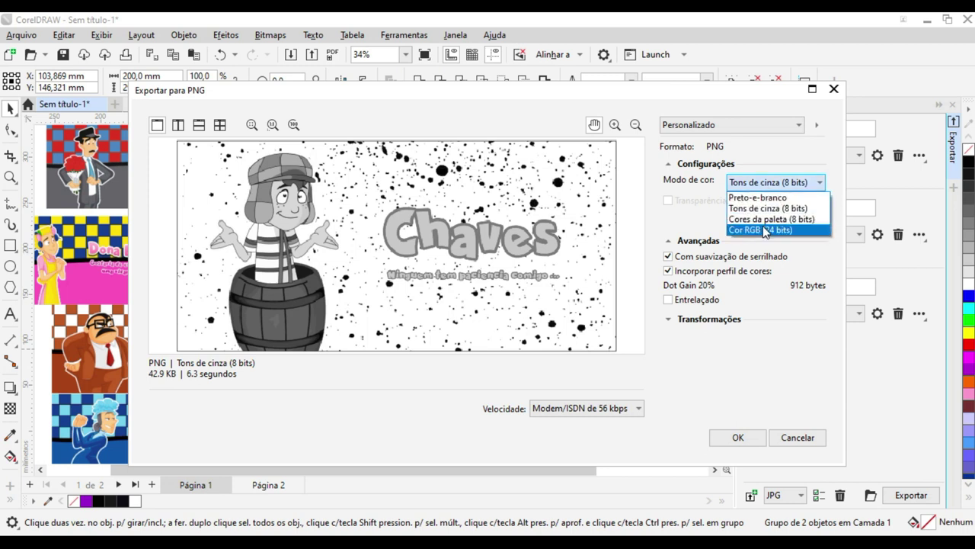
click(769, 229)
Set the PNG export resolution to 300 dpi in the transformation settings and accept the settings
click(669, 320)
double_click(771, 400)
click(789, 400)
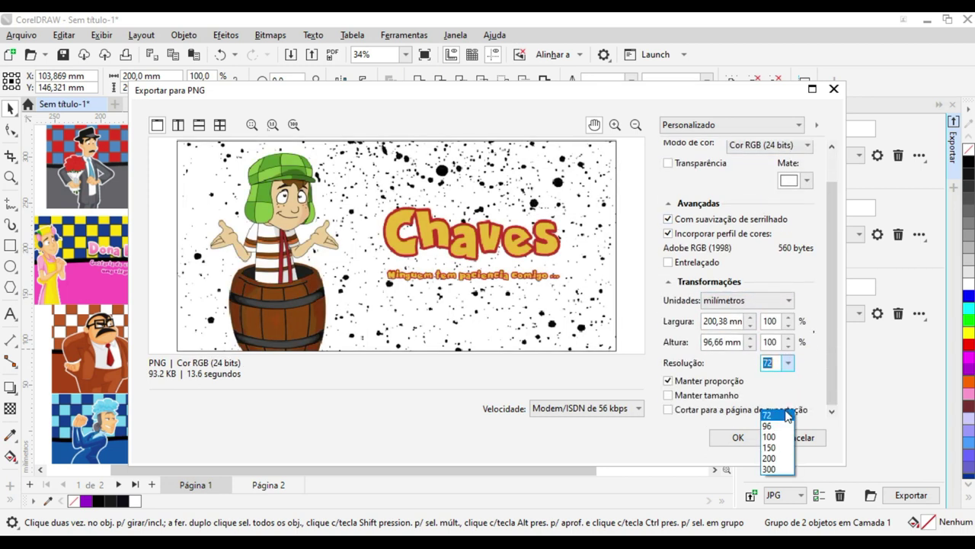
click(771, 458)
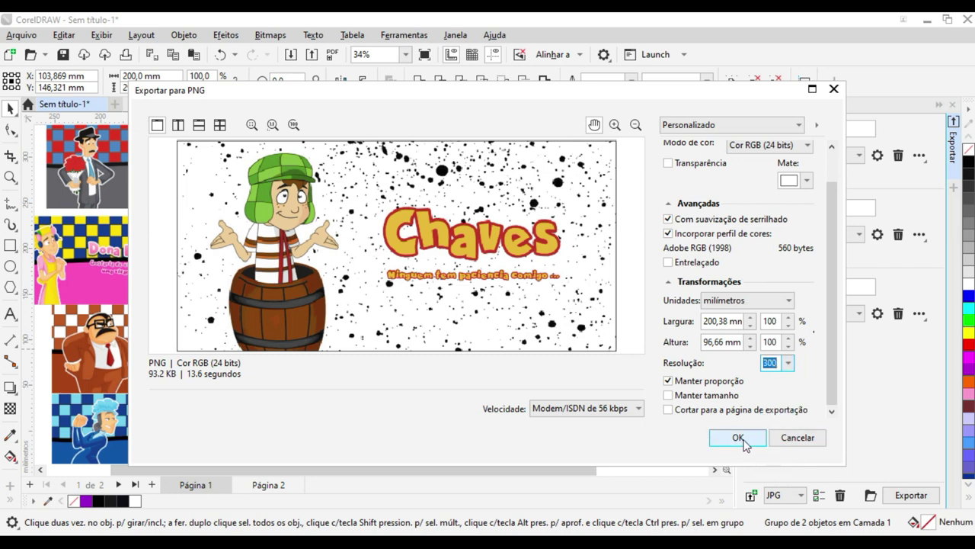
click(739, 438)
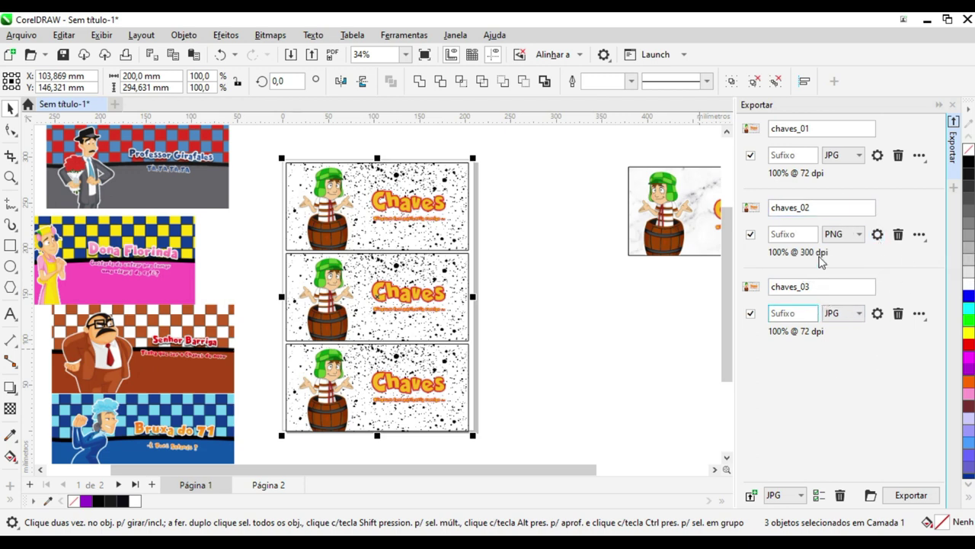
Change the chaves_03 export format to PDF and open its PDF settings
click(812, 287)
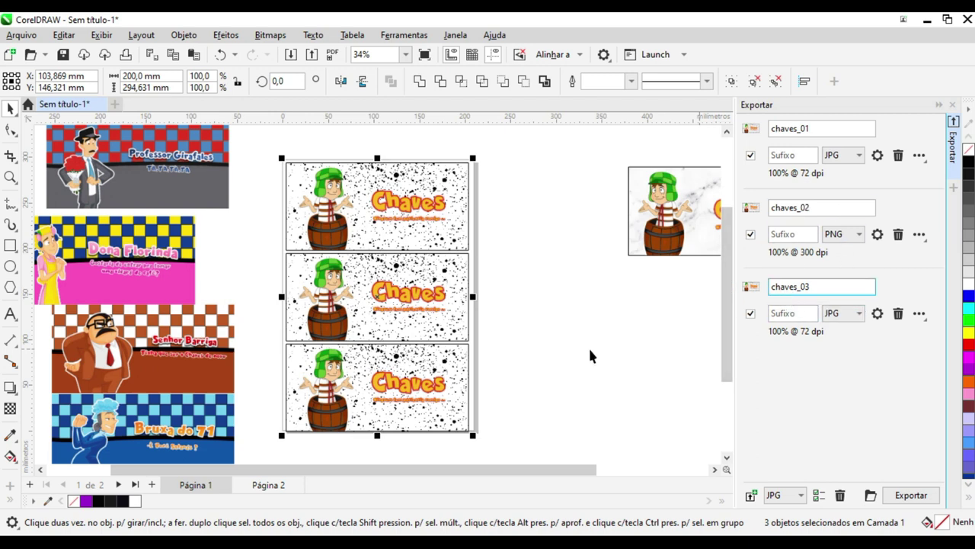
click(859, 316)
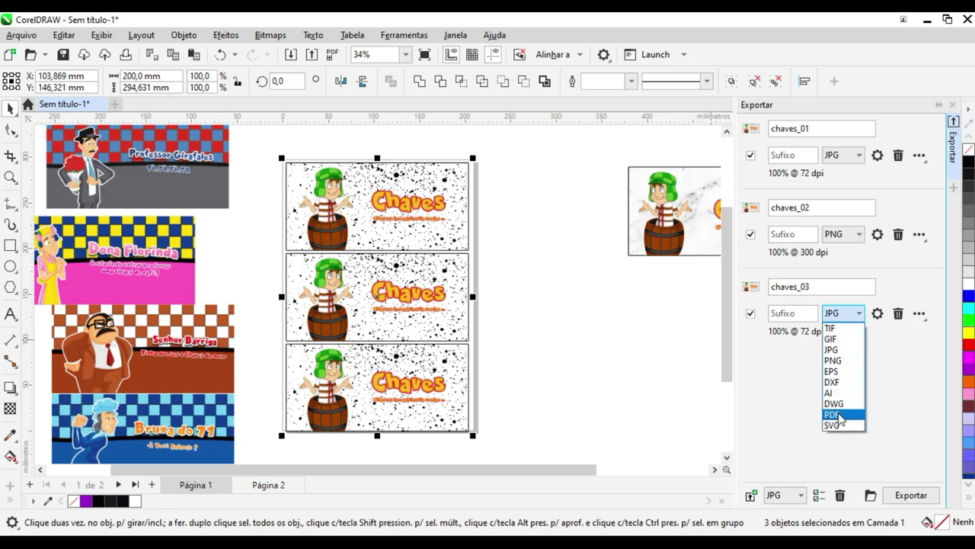
click(838, 415)
click(877, 313)
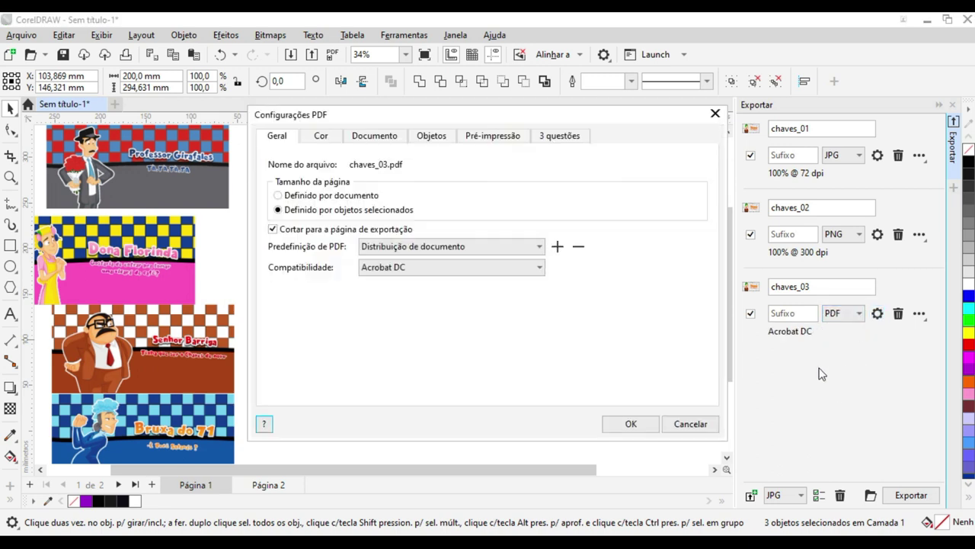
Accept the chaves_03 PDF settings, and create a folder named lote inside exportacao as the export destination
click(631, 425)
click(869, 496)
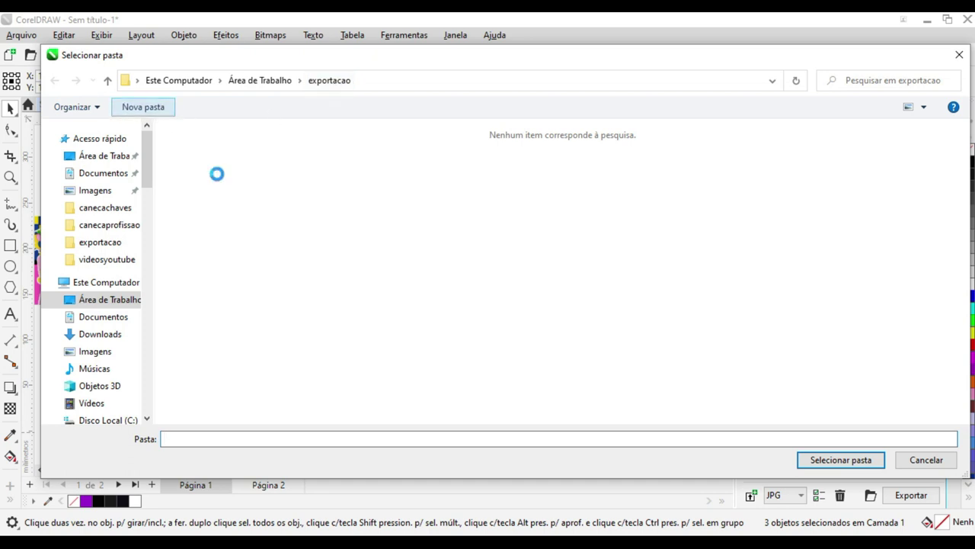
text(lote)
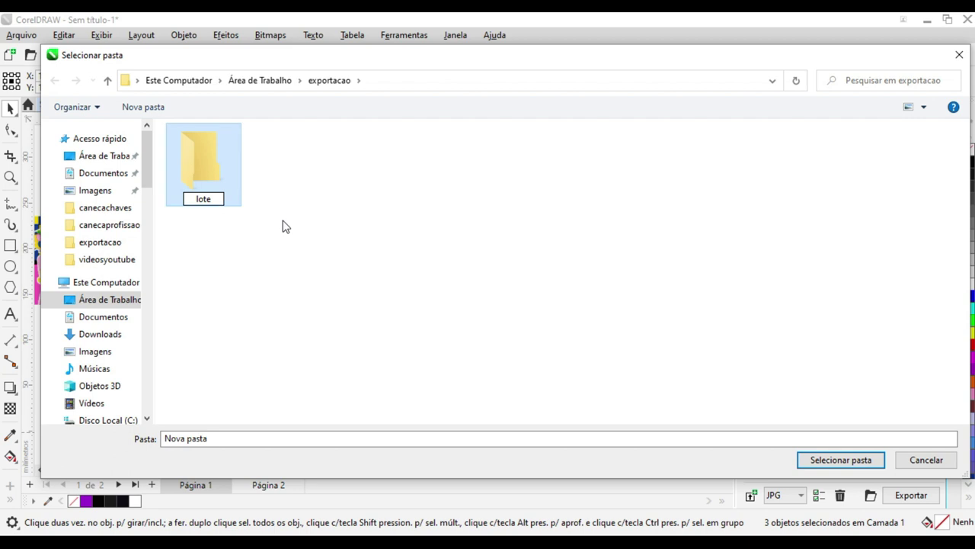
click(335, 197)
double_click(197, 160)
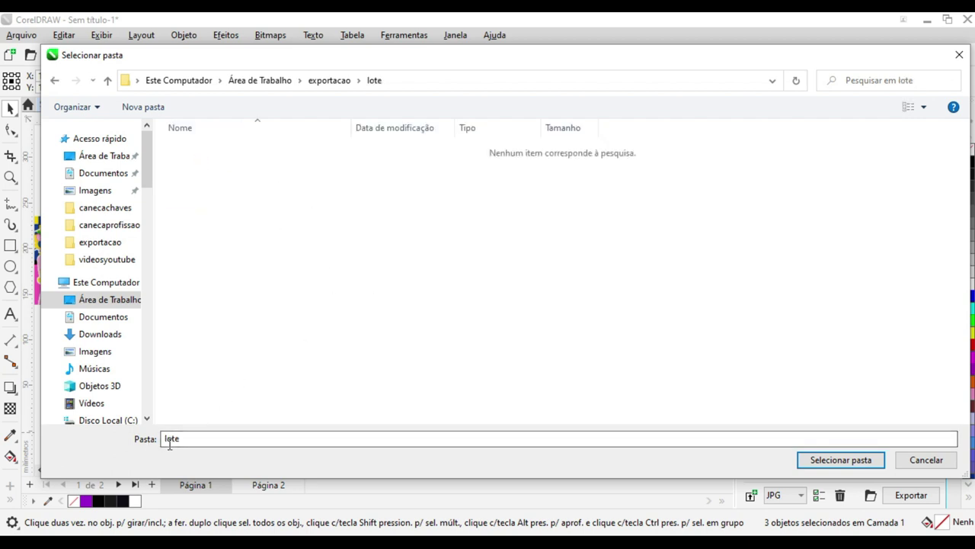
click(818, 463)
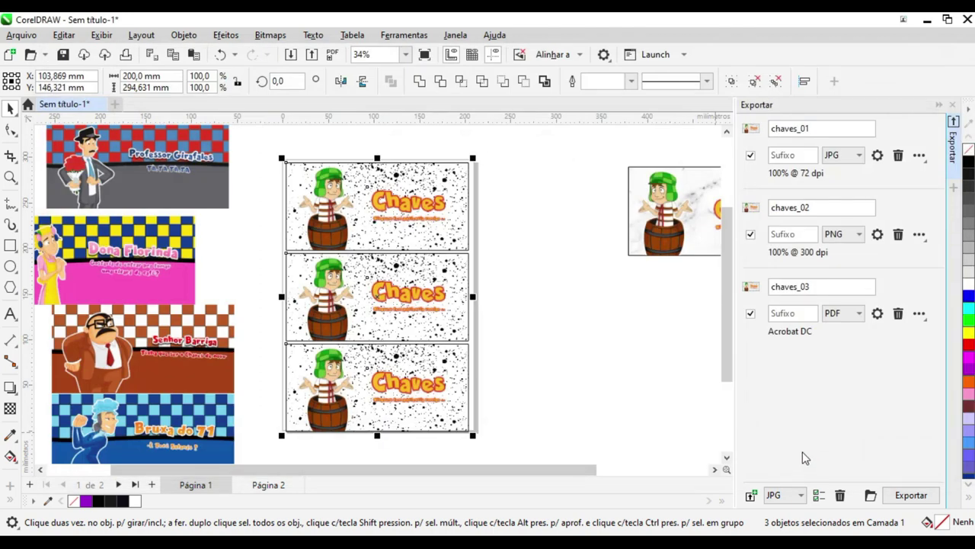
Export the three listed Chaves items and open the lote folder in File Explorer
click(920, 497)
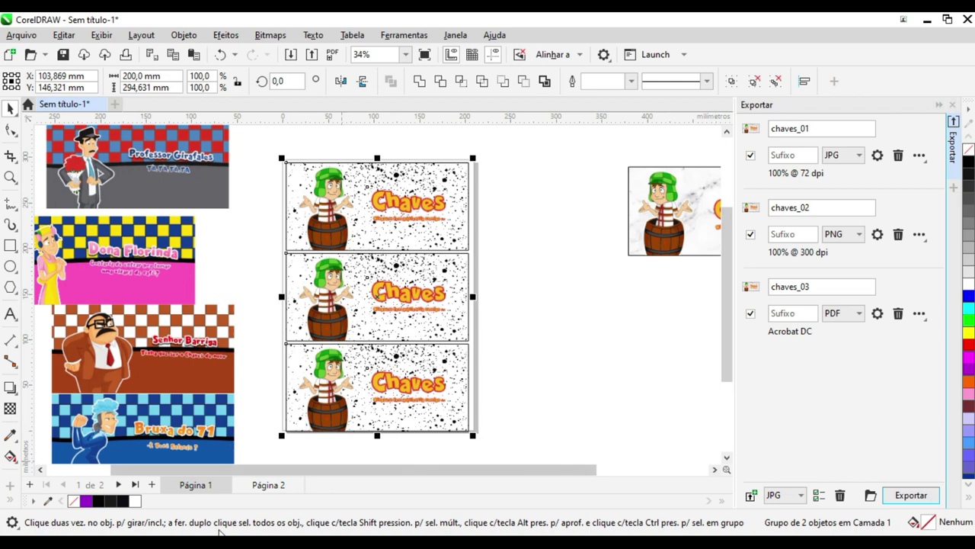
mouse_move(193, 533)
click(193, 480)
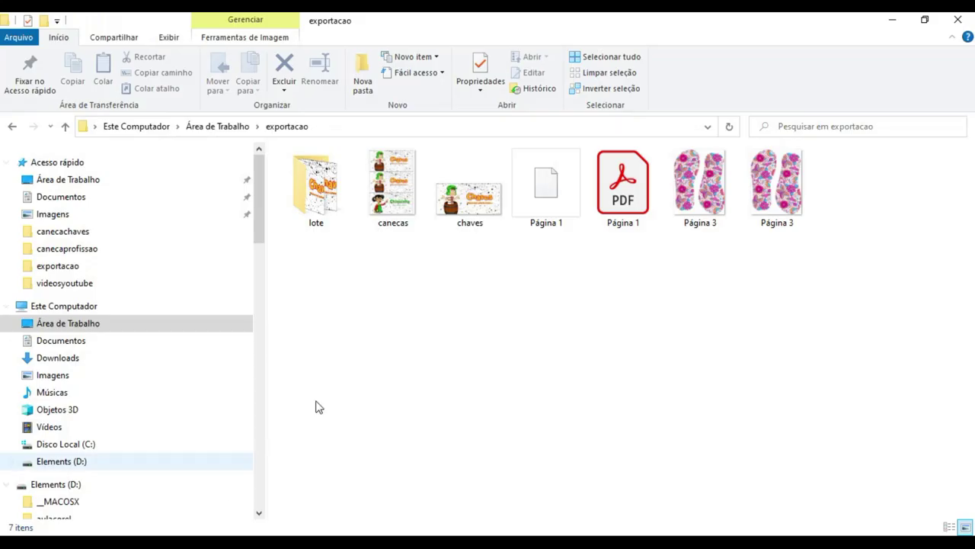
double_click(316, 196)
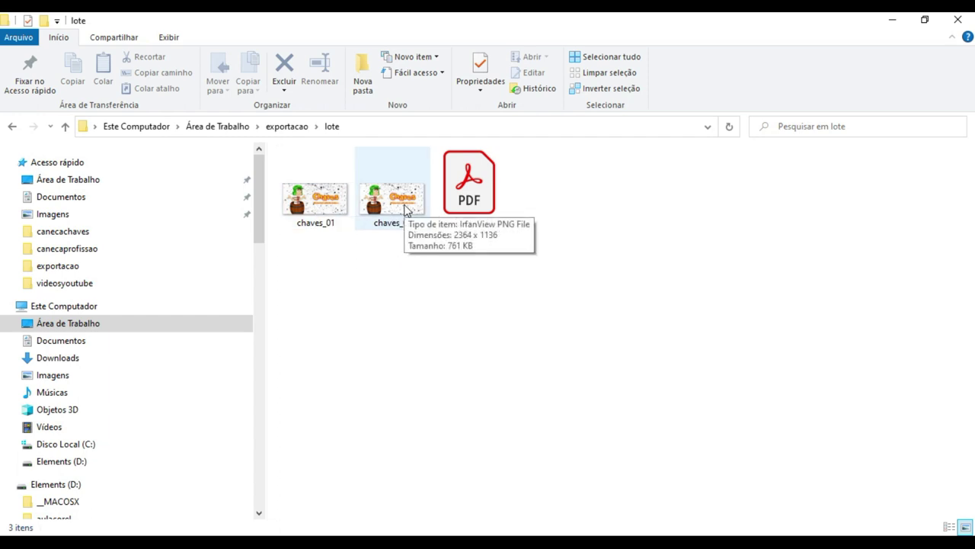
Open the exported chaves_03 PDF to check the design, close it and return to CorelDRAW
click(480, 202)
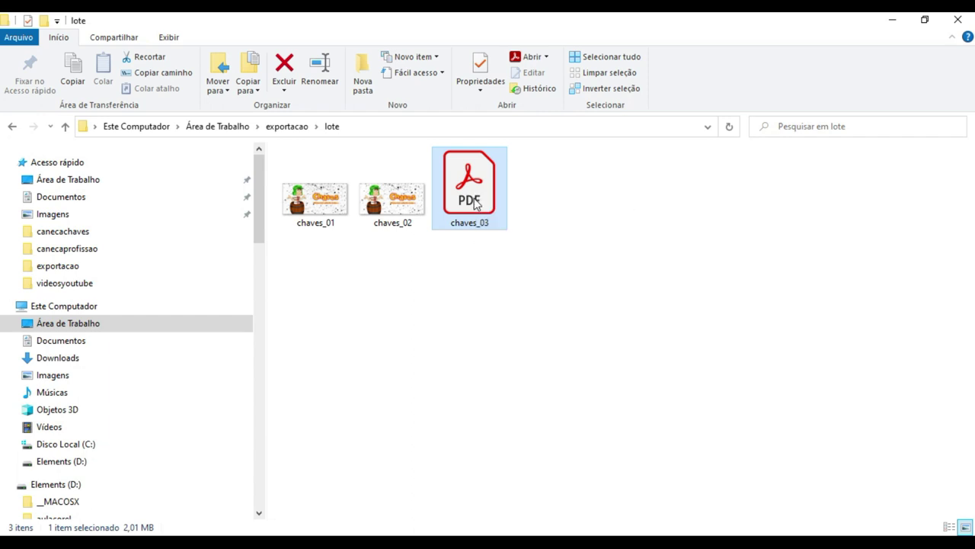
double_click(475, 202)
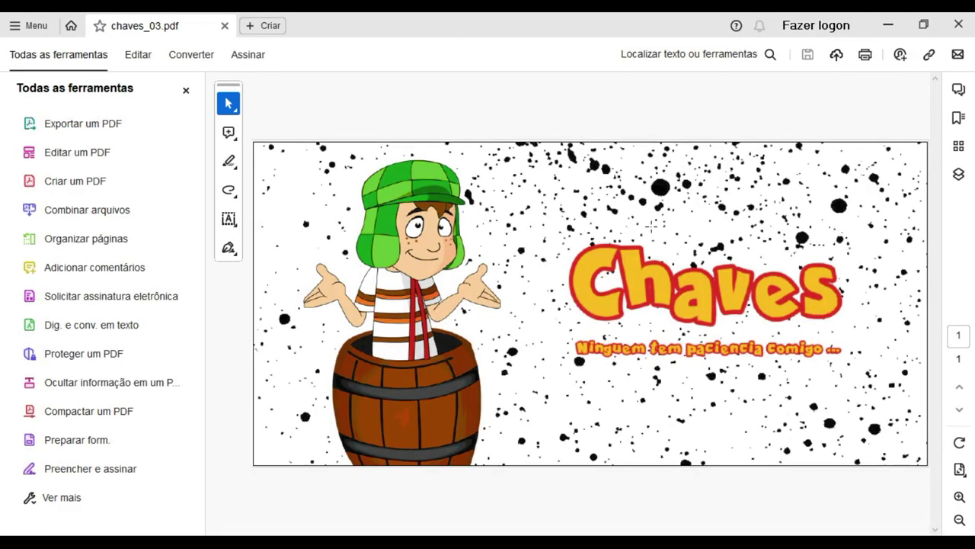
click(959, 25)
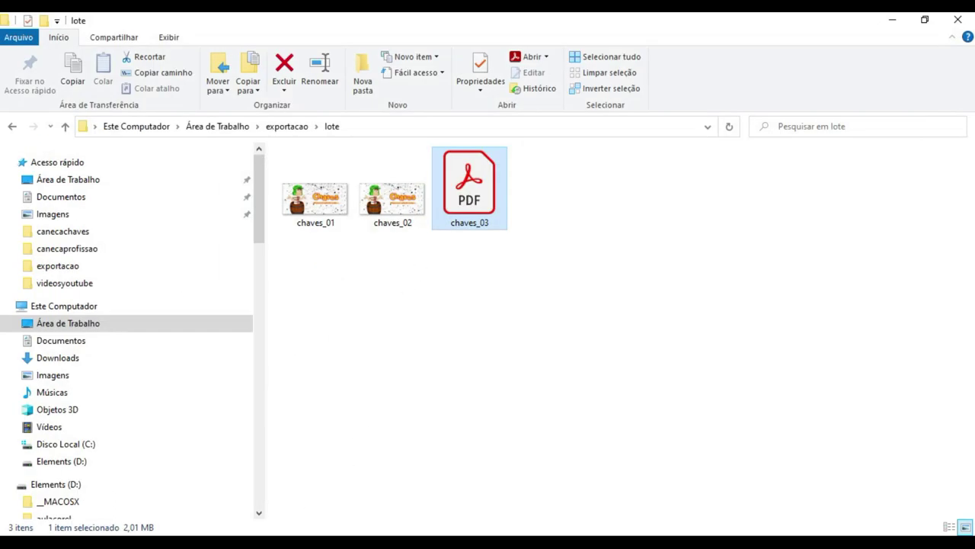
click(450, 526)
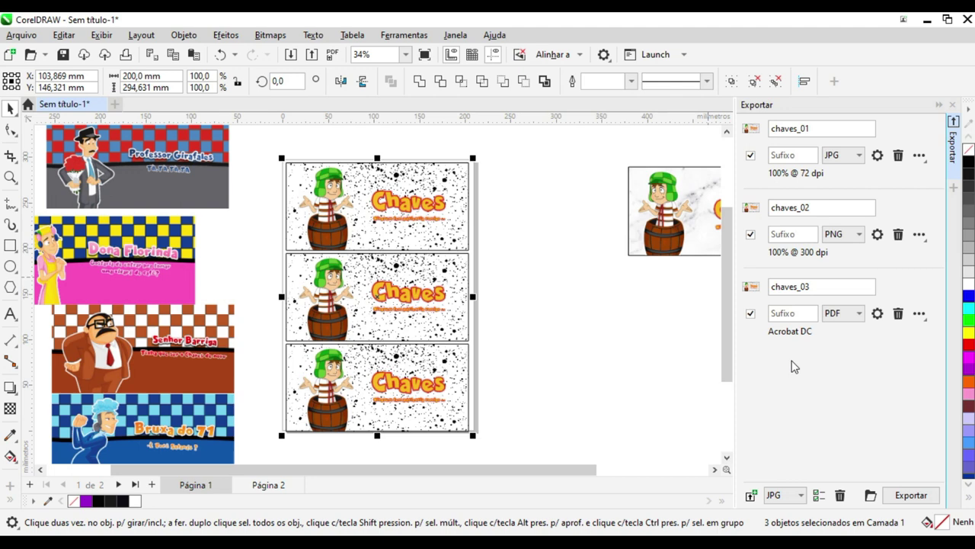
Remove chaves_03, chaves_02 and chaves_01 from the export list
click(899, 313)
click(898, 234)
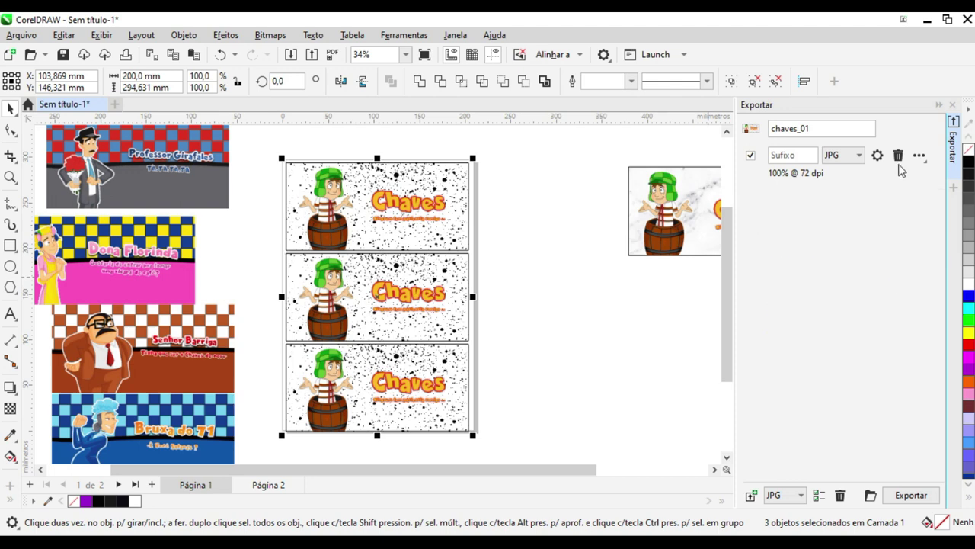
click(899, 154)
Delete the two lower Chaves copies on the page, keeping only the uppermost one
drag(522, 431, 274, 341)
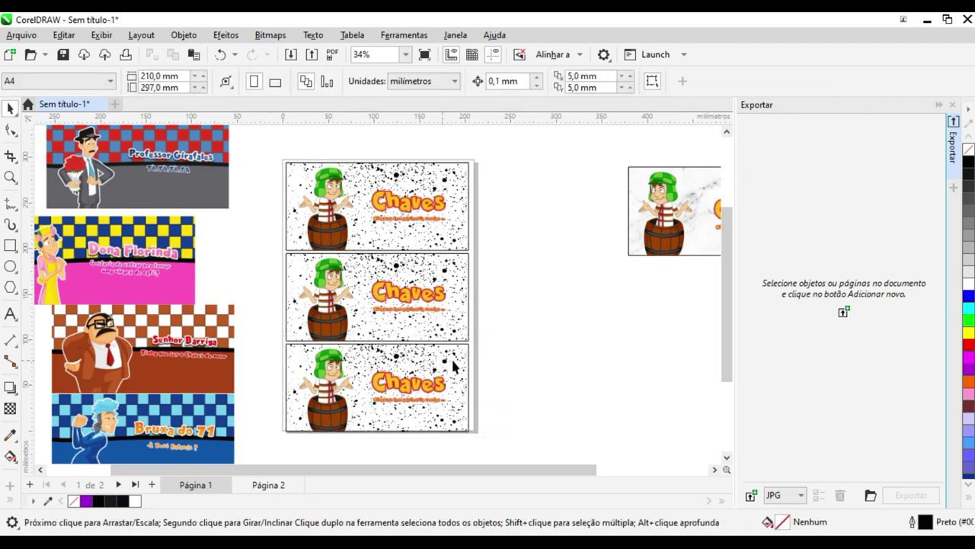
drag(503, 438, 266, 340)
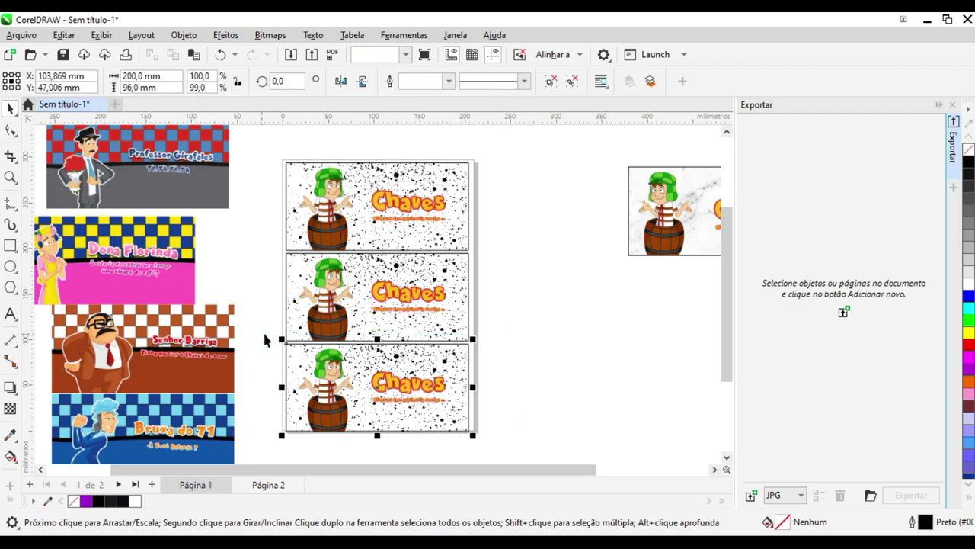
key(Delete)
drag(555, 360, 279, 246)
key(Delete)
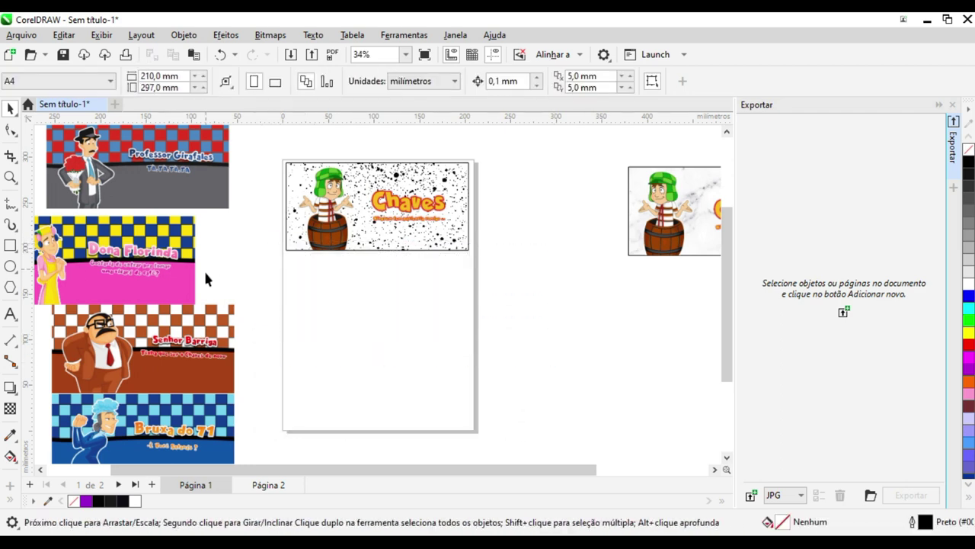
Move the Senhor Barriga and Bruxa do 71 designs onto the page, stacked below the Chaves design
scroll(305, 430, down, 1)
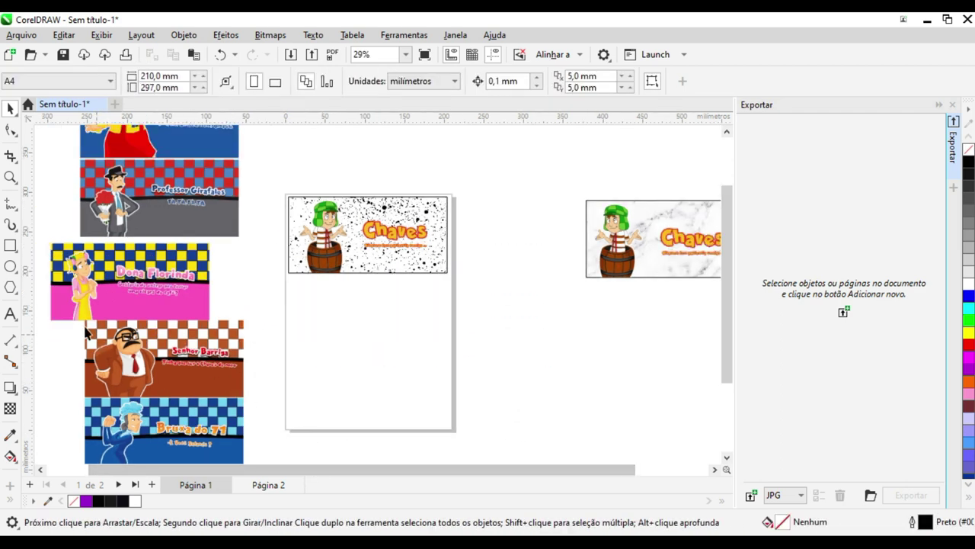
drag(45, 298, 279, 407)
drag(245, 365, 407, 325)
drag(67, 384, 264, 428)
drag(223, 395, 384, 352)
mouse_move(270, 138)
mouse_down()
mouse_move(455, 322)
mouse_move(517, 418)
mouse_up()
key(x)
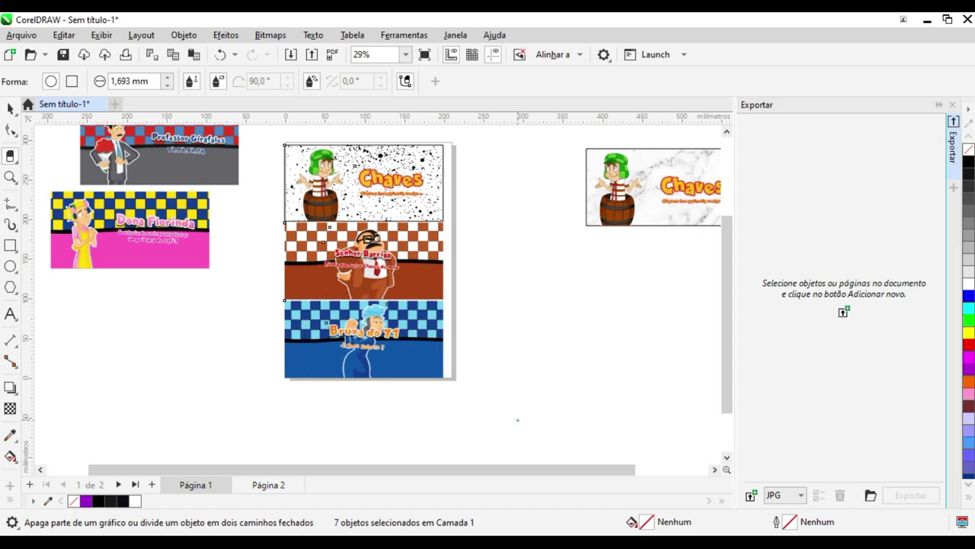
key(ctrl+z)
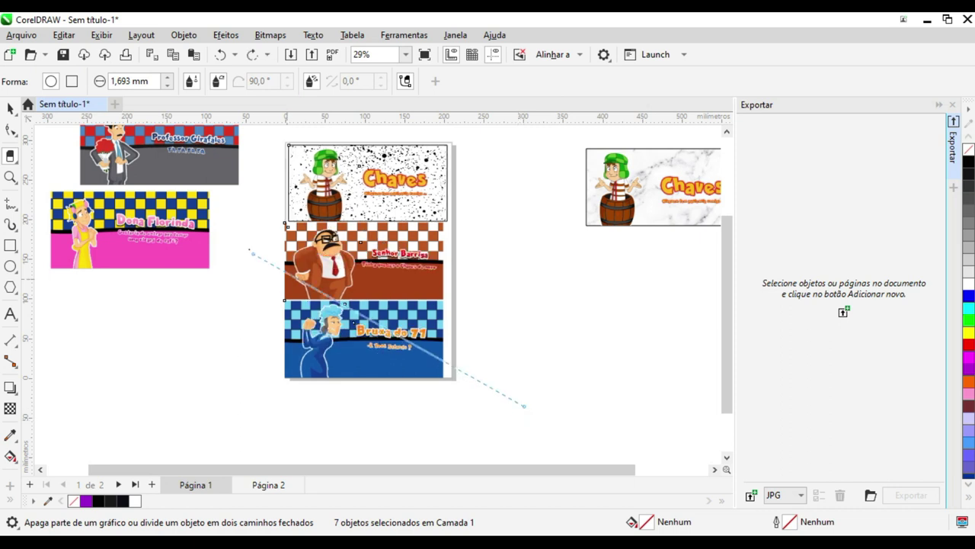
click(444, 340)
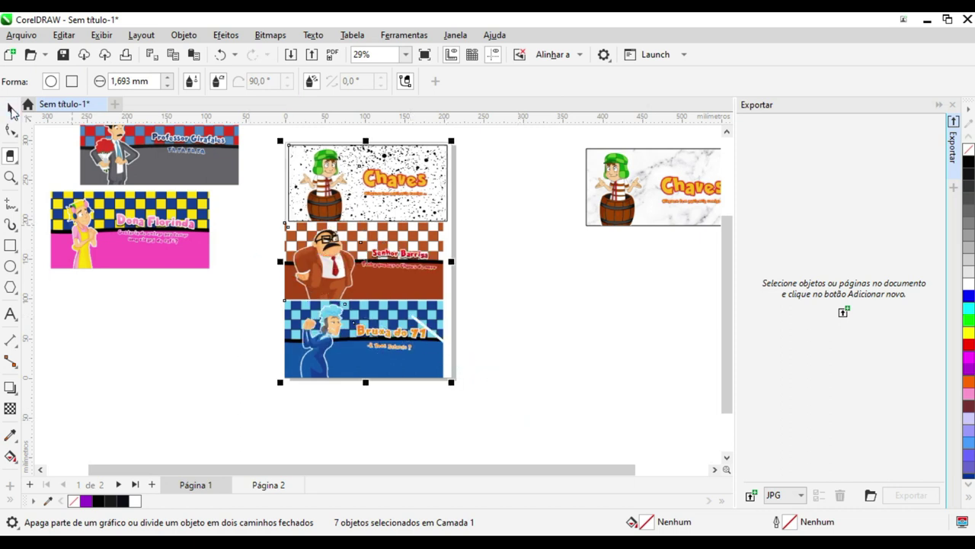
click(10, 108)
key(ctrl+z)
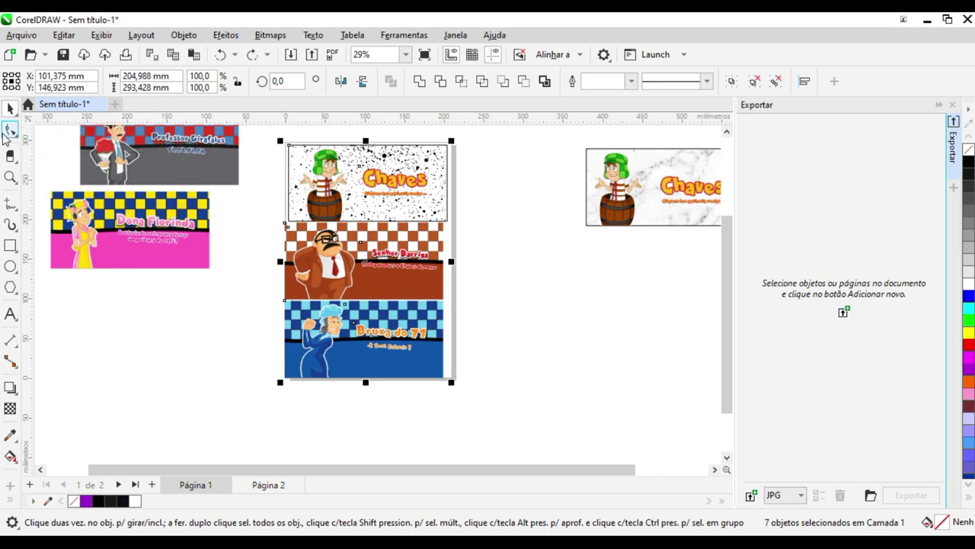
Group the parts of the Senhor Barriga design, and group the parts of the Bruxa do 71 design
click(264, 209)
drag(264, 206, 482, 313)
key(ctrl+g)
key(Escape)
drag(397, 333, 467, 330)
key(ctrl+z)
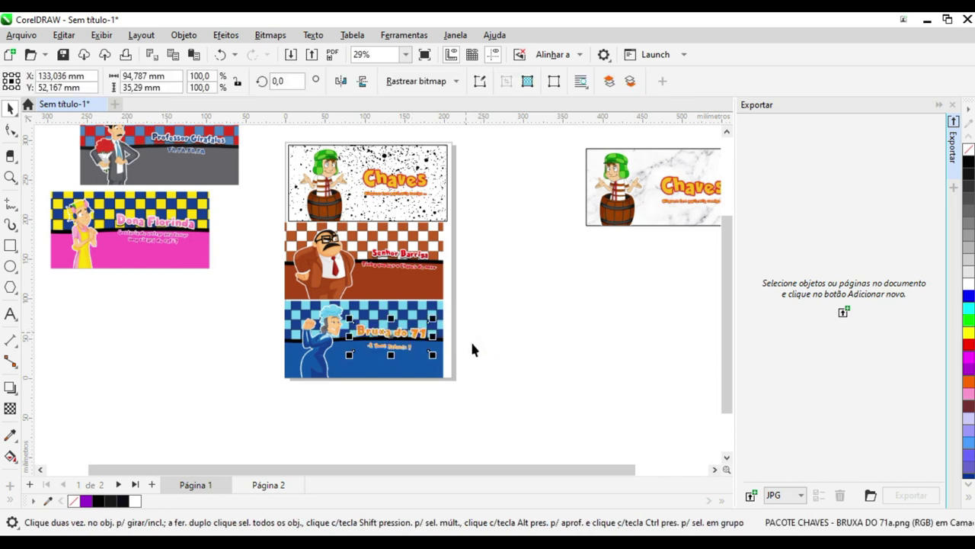
drag(542, 418, 239, 293)
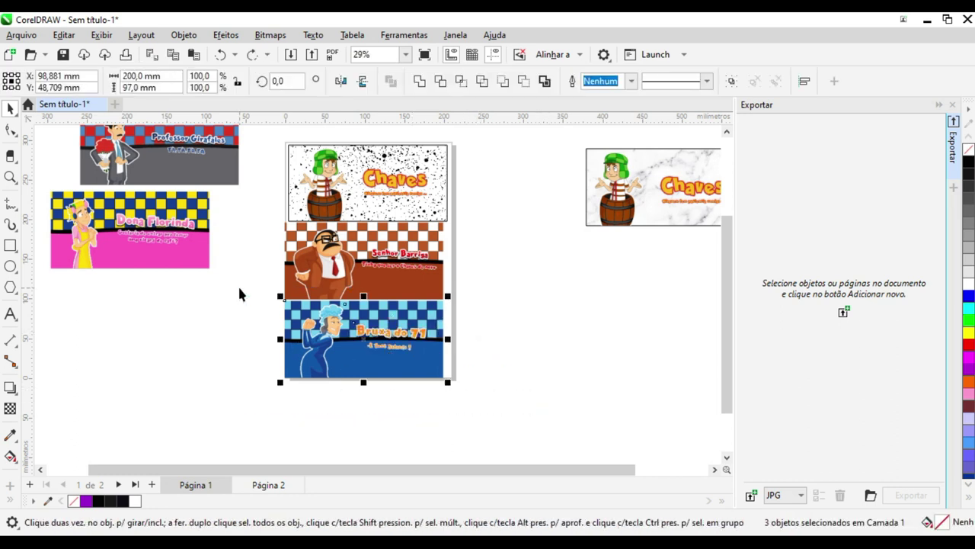
key(ctrl+g)
Left-align the three designs and centre them on the page as a temporary group, leaving them ungrouped
drag(263, 133, 494, 380)
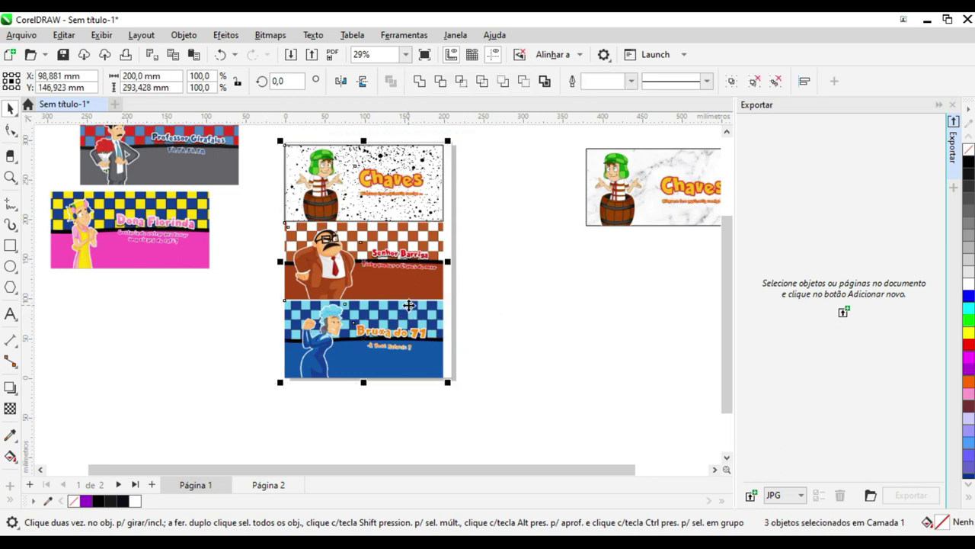
key(ctrl+g)
key(p)
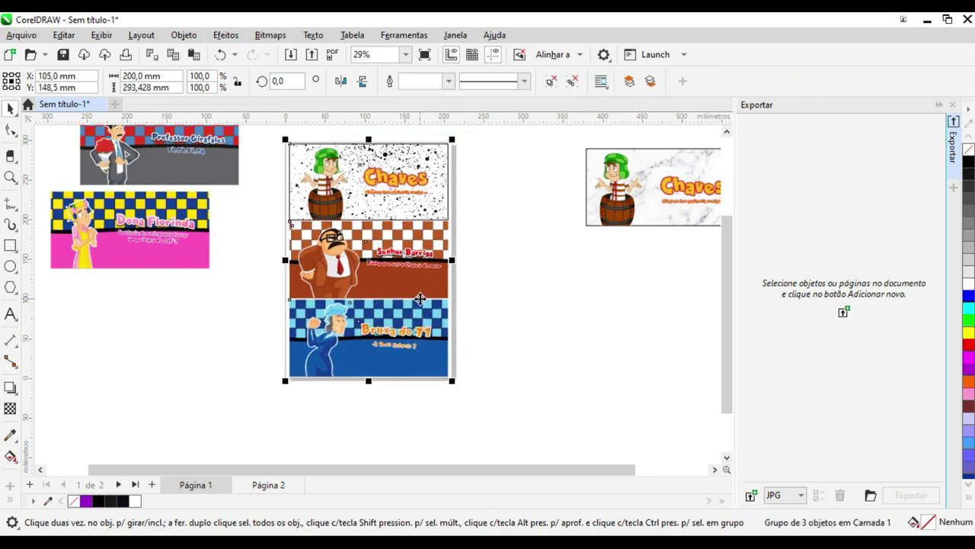
key(ctrl+u)
click(504, 266)
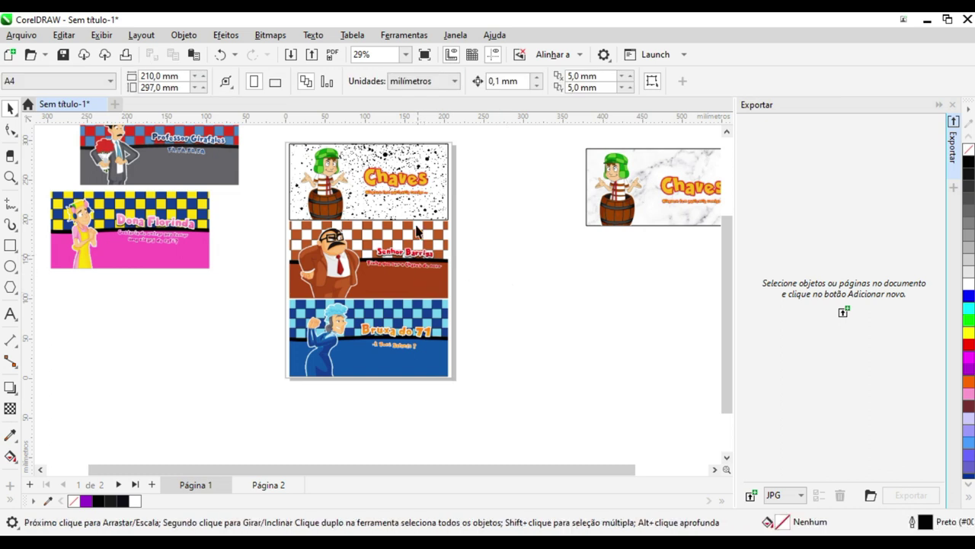
Add the three designs on the page to the export list as separate items
drag(285, 136, 509, 408)
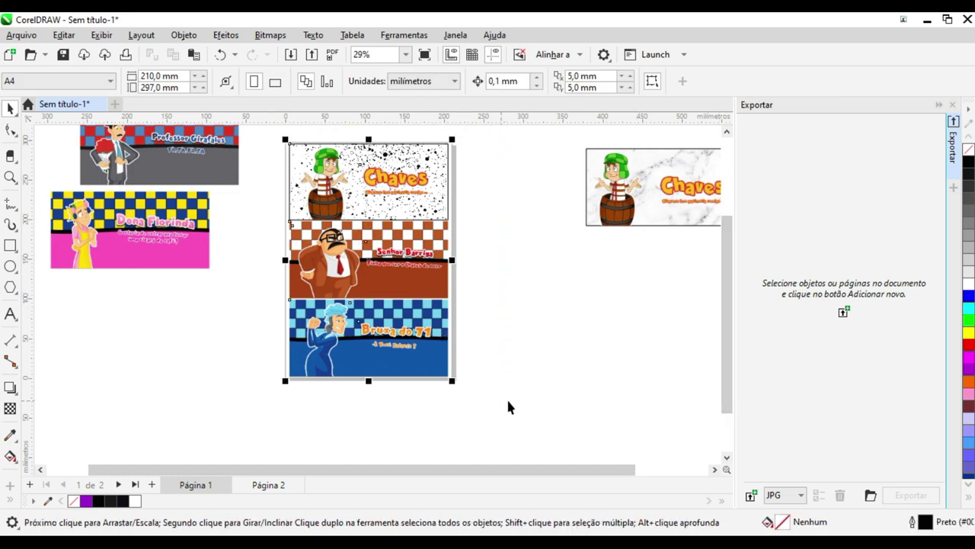
click(751, 495)
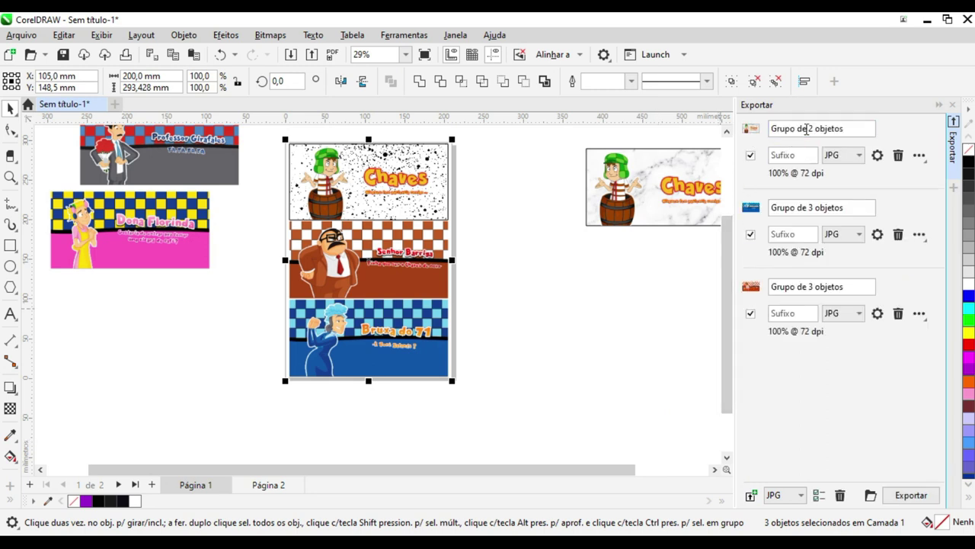
click(846, 129)
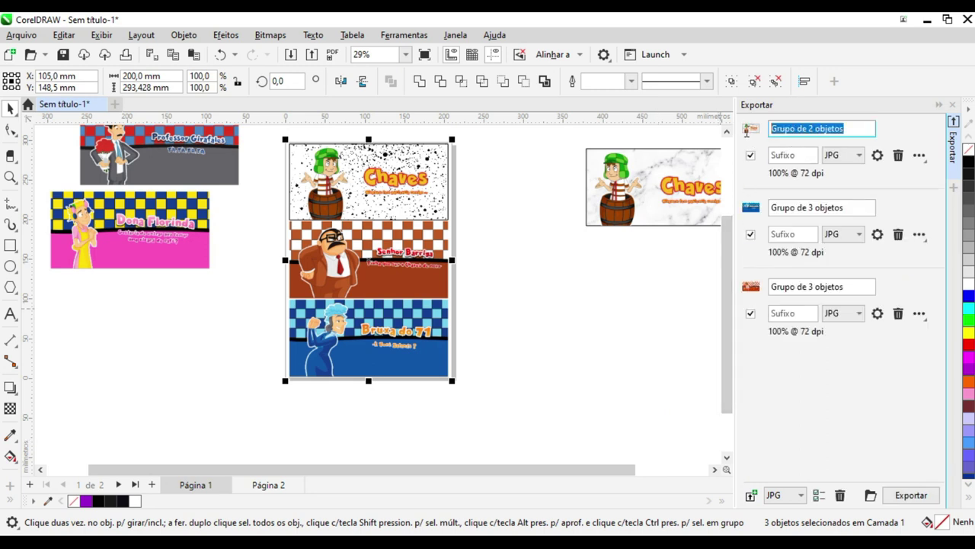
Set the Chaves item's format to PDF, Bruxa do 71 to JPG and Senhor Barriga to TIF, and check the destination folder
click(846, 155)
click(834, 240)
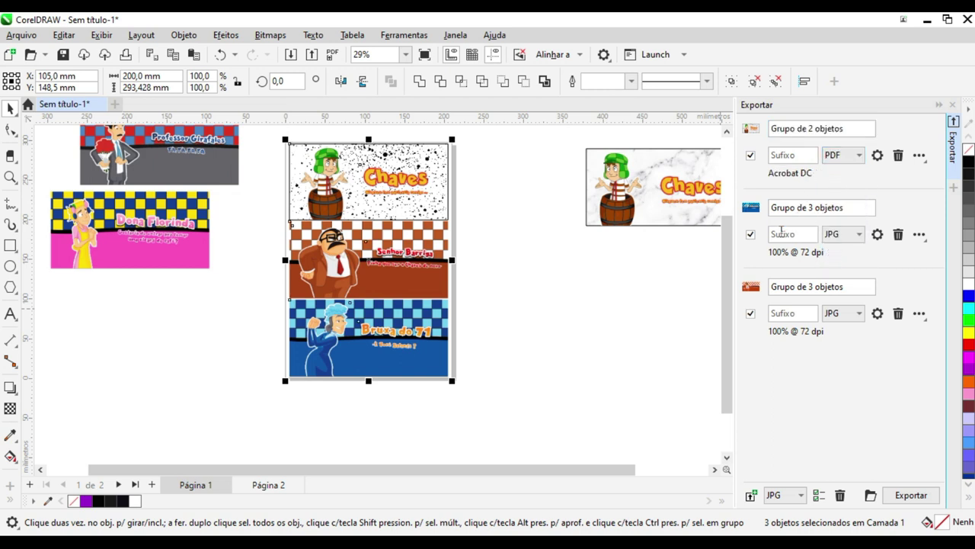
click(838, 236)
click(858, 233)
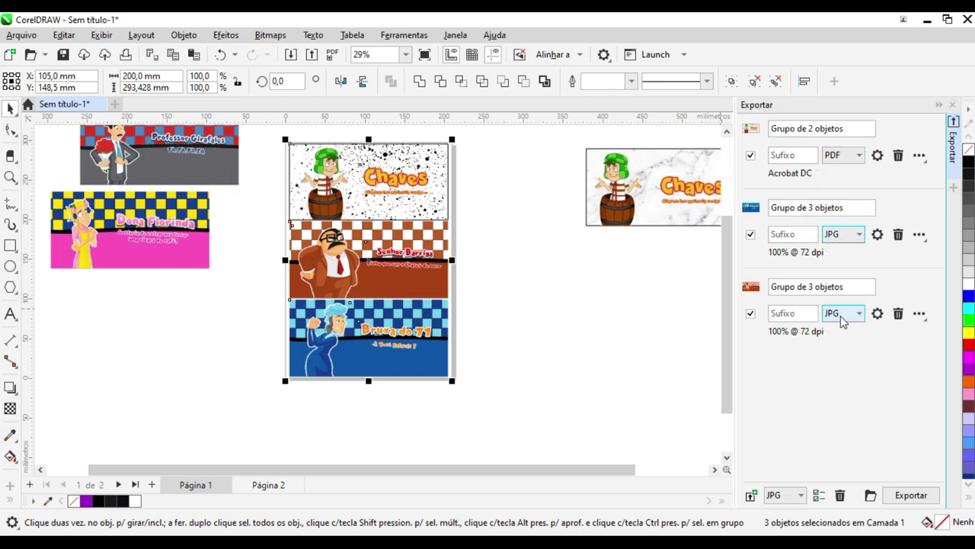
click(847, 322)
click(834, 336)
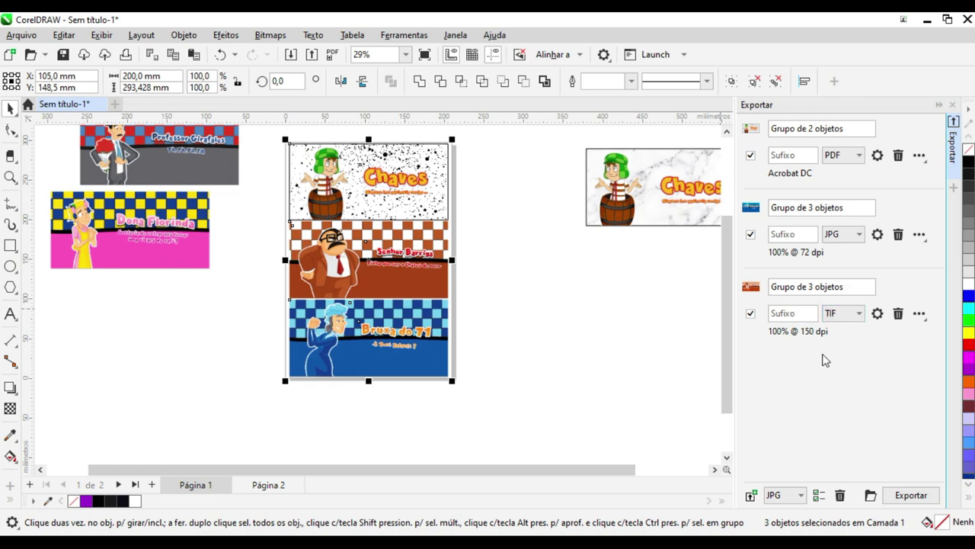
click(870, 495)
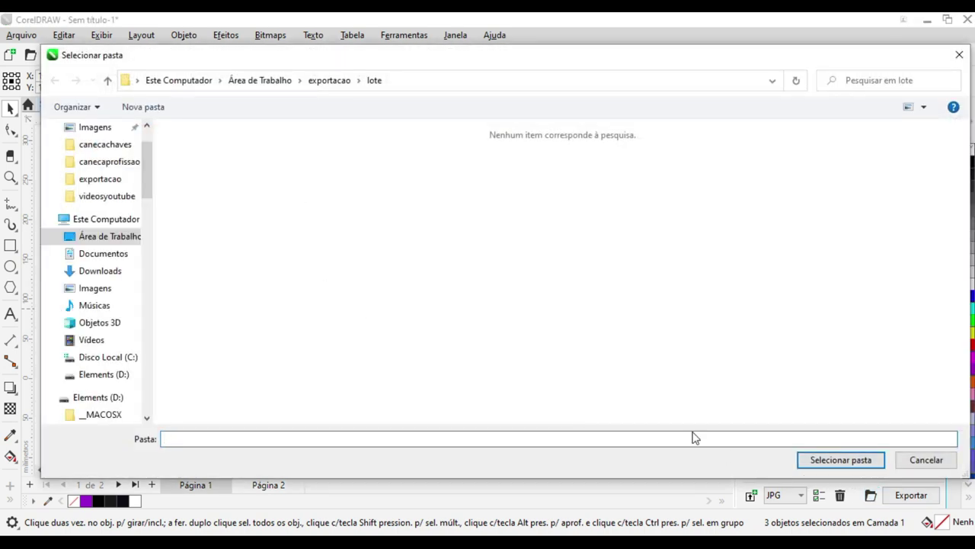
click(909, 463)
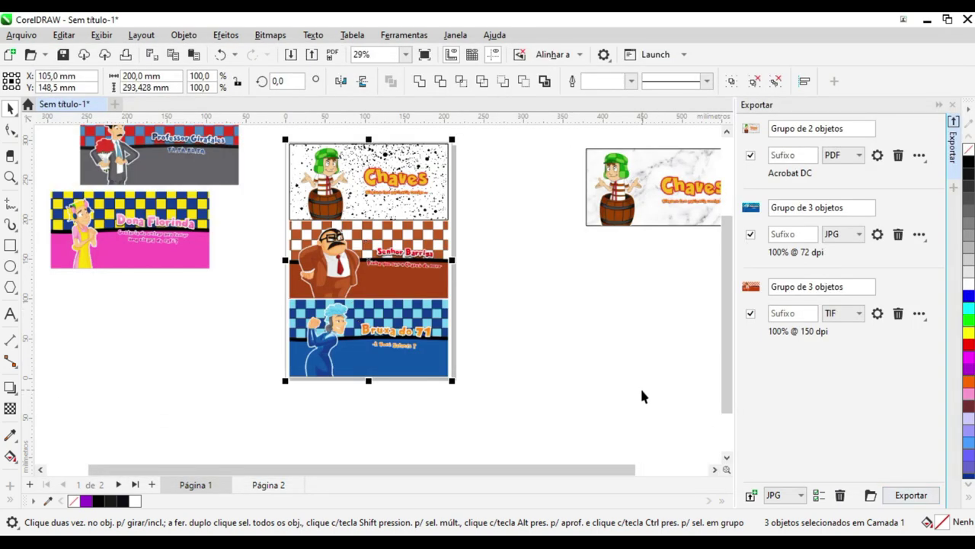
Deselect the designs on the page and remove all three items from the export list
drag(632, 469, 587, 469)
drag(728, 334, 713, 232)
click(79, 152)
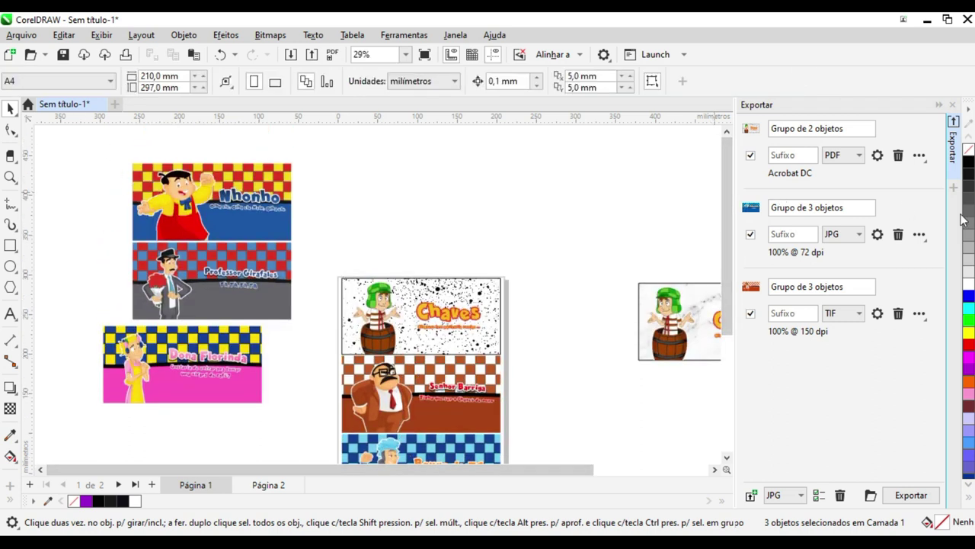
click(898, 155)
click(898, 155)
click(899, 156)
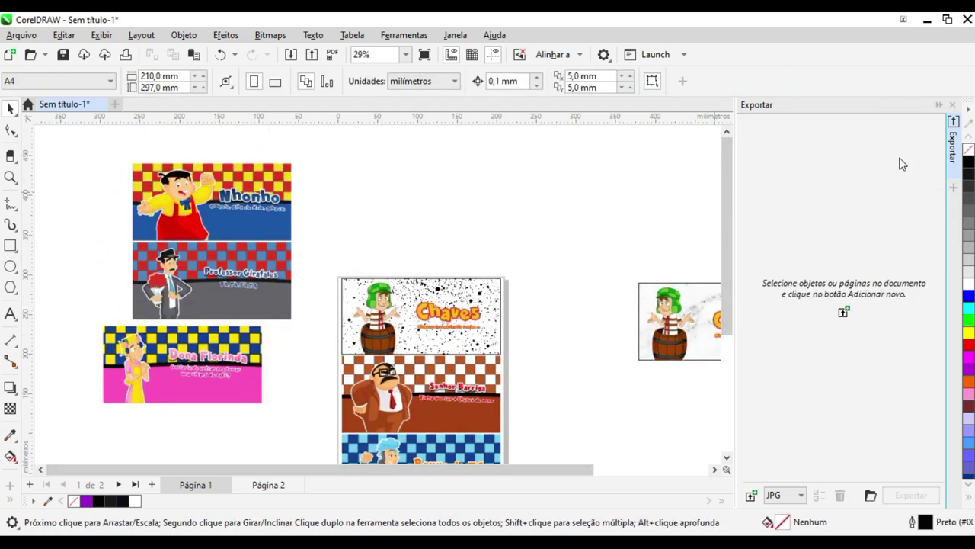
Add the ungrouped Nhonho, Professor Girafales and Dona Florinda objects to the export list and remove every resulting item again
drag(83, 142, 324, 459)
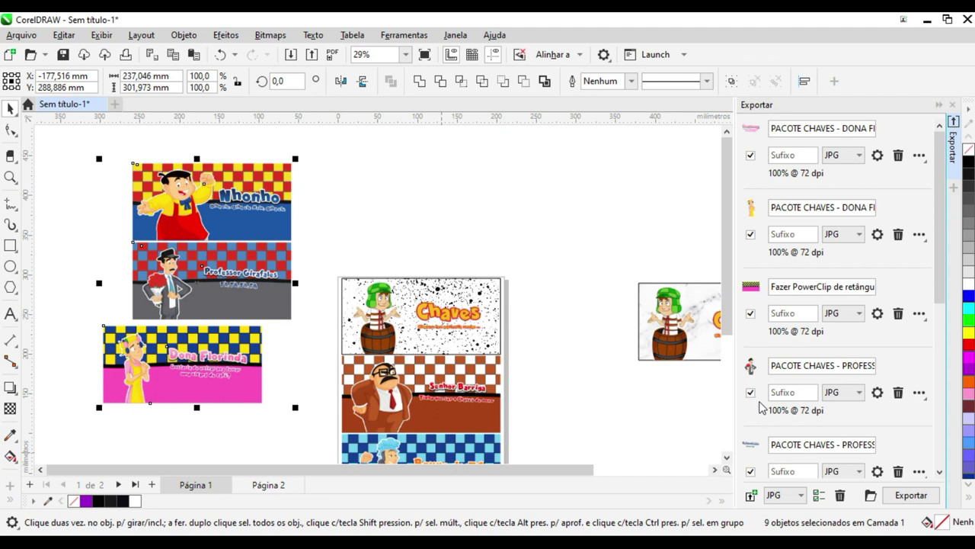
click(900, 157)
click(900, 157)
click(900, 157)
click(899, 157)
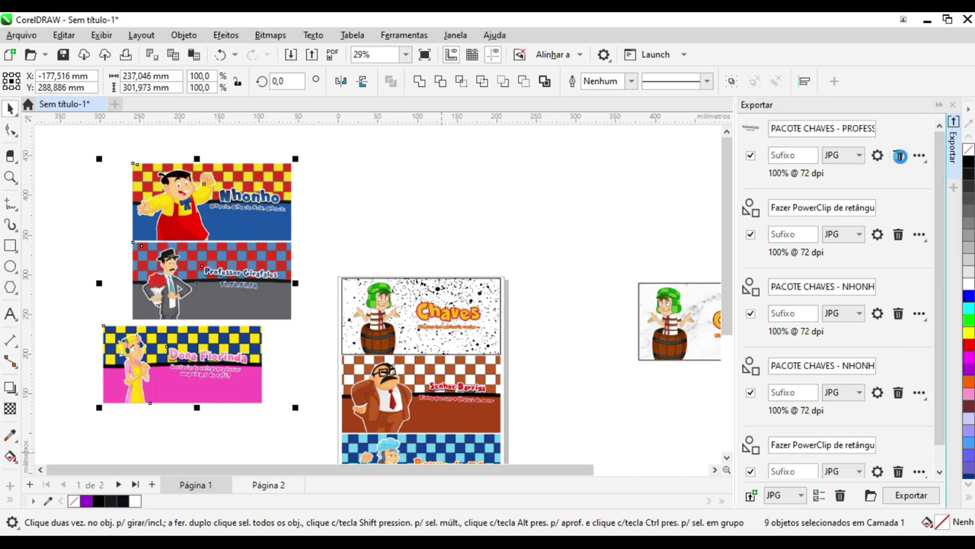
click(902, 159)
click(900, 157)
click(900, 157)
click(899, 157)
click(900, 157)
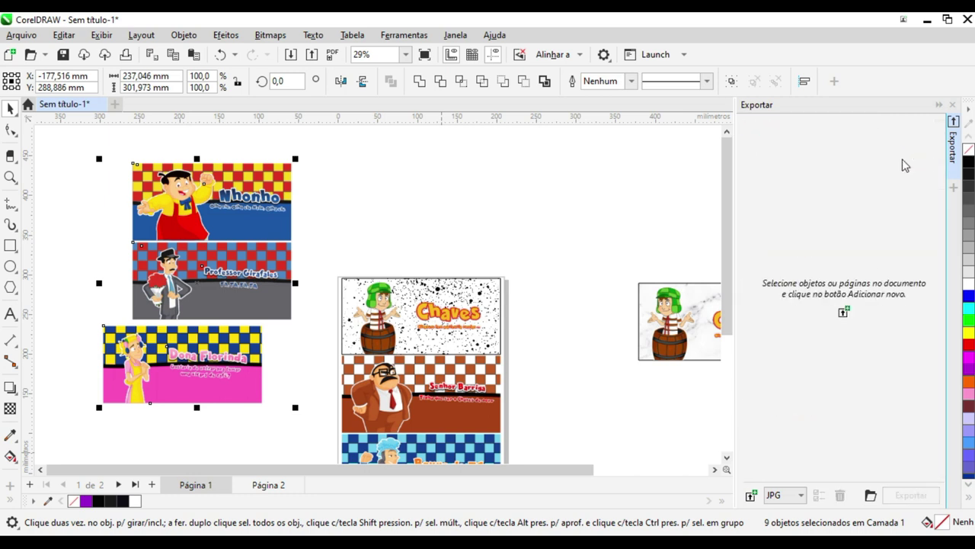
Group the objects of the Nhonho, Professor Girafales and Dona Florinda designs into one separate group per design
click(512, 227)
drag(91, 140, 342, 245)
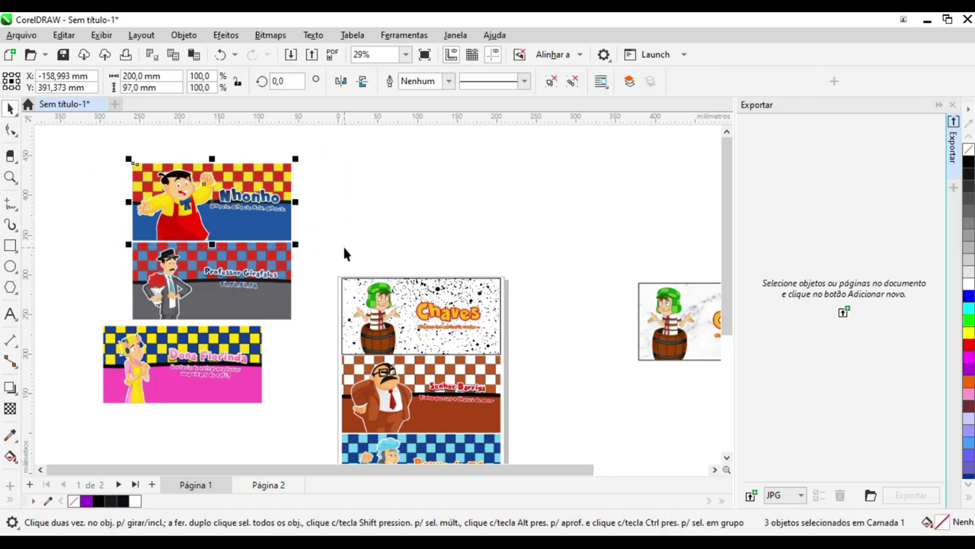
click(91, 258)
drag(109, 233, 323, 328)
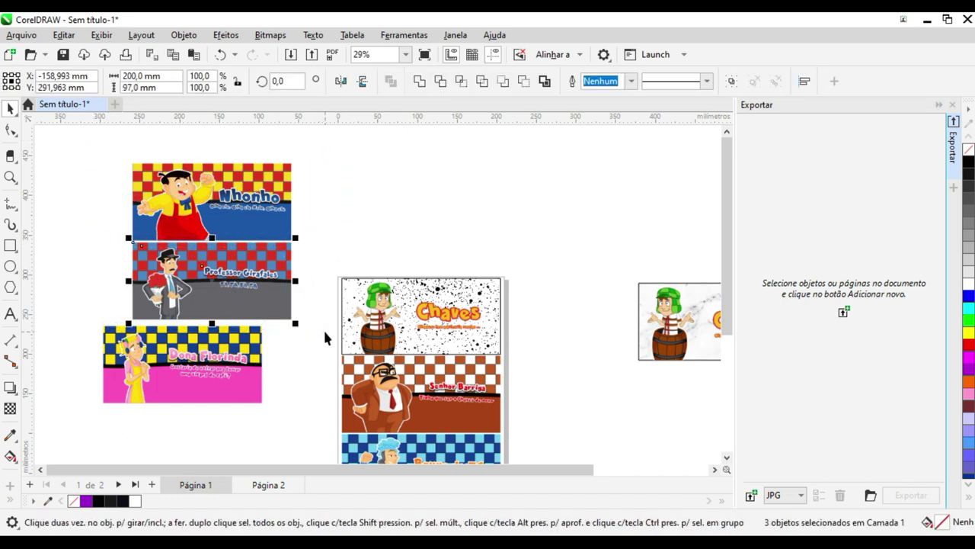
drag(83, 312, 304, 413)
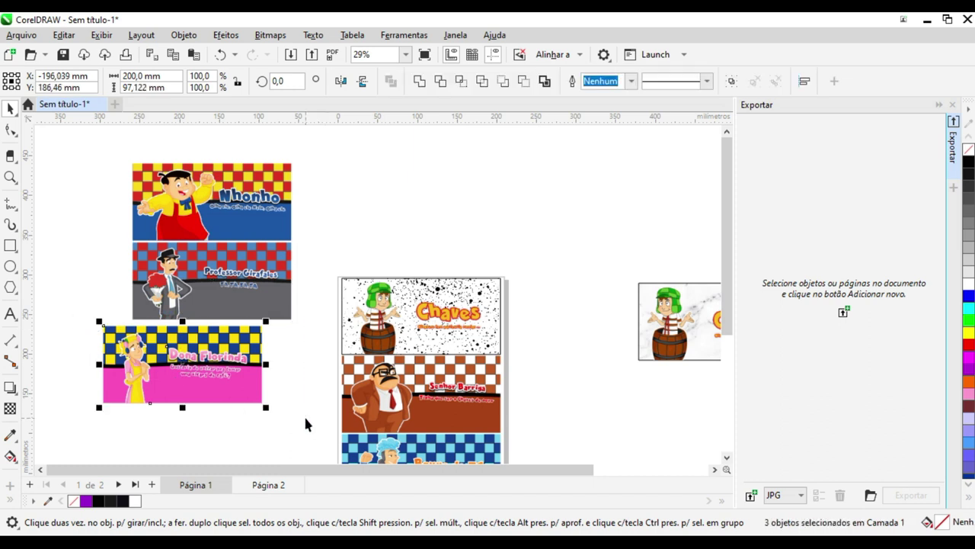
key(ctrl+g)
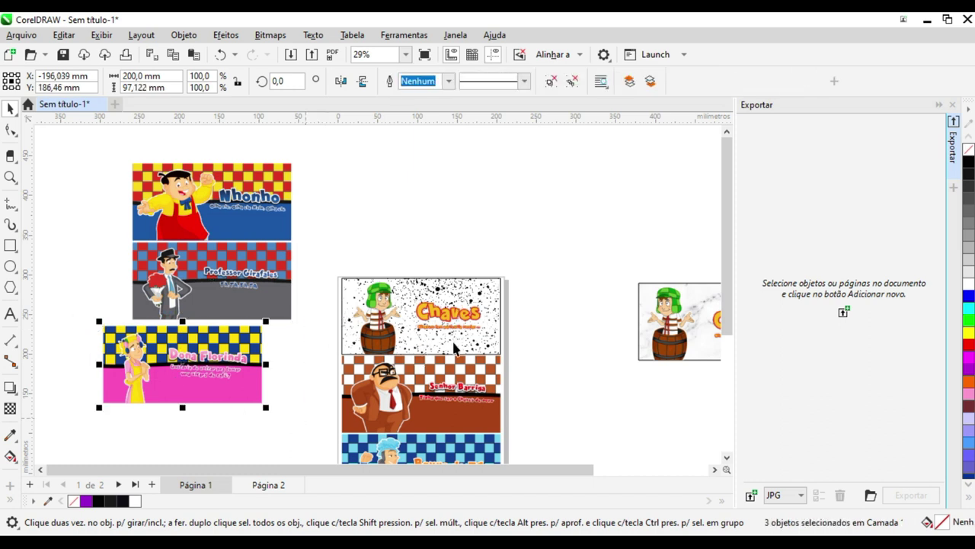
Add the Nhonho, Professor Girafales and Dona Florinda groups to the export list as separate items
click(96, 159)
drag(83, 144, 308, 432)
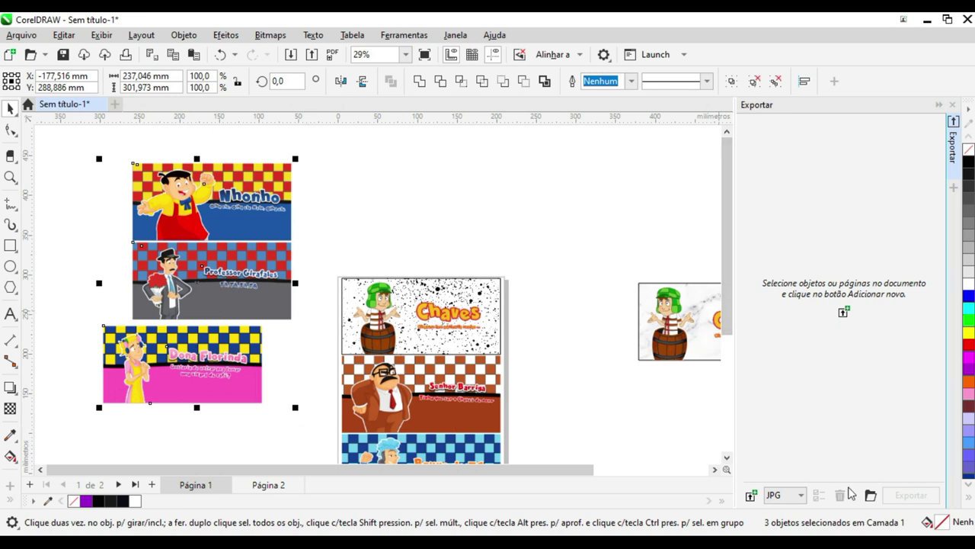
click(750, 495)
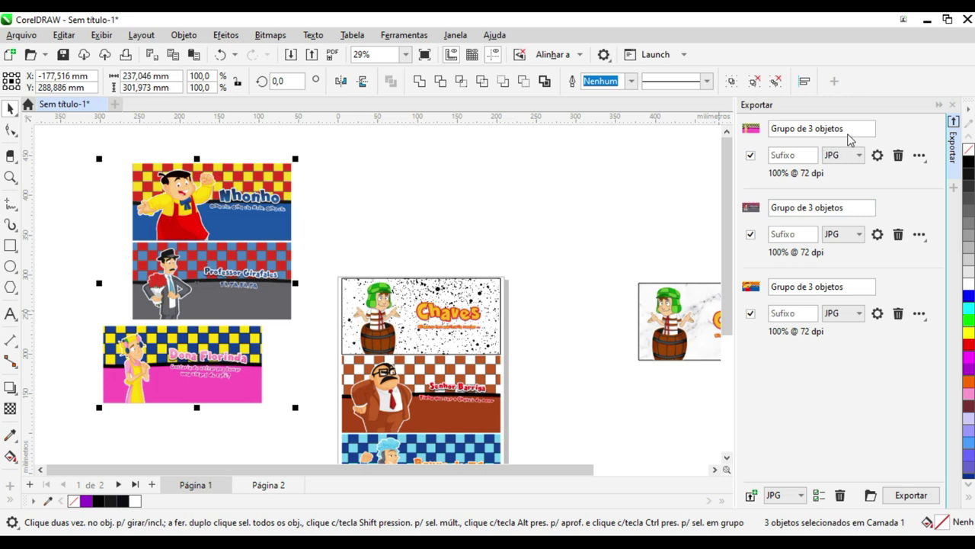
Check the name of each of the three grouped designs in the export list
drag(849, 131, 765, 125)
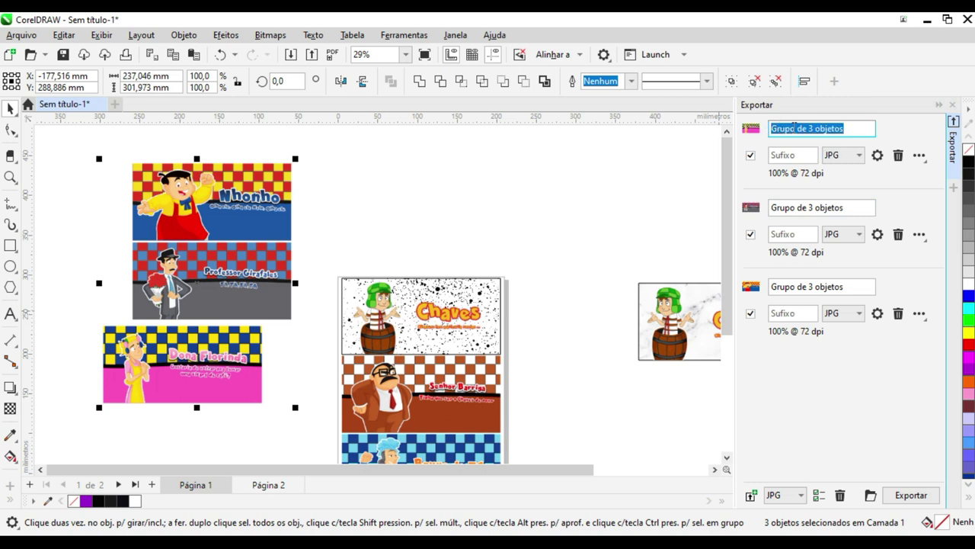
drag(849, 208, 778, 206)
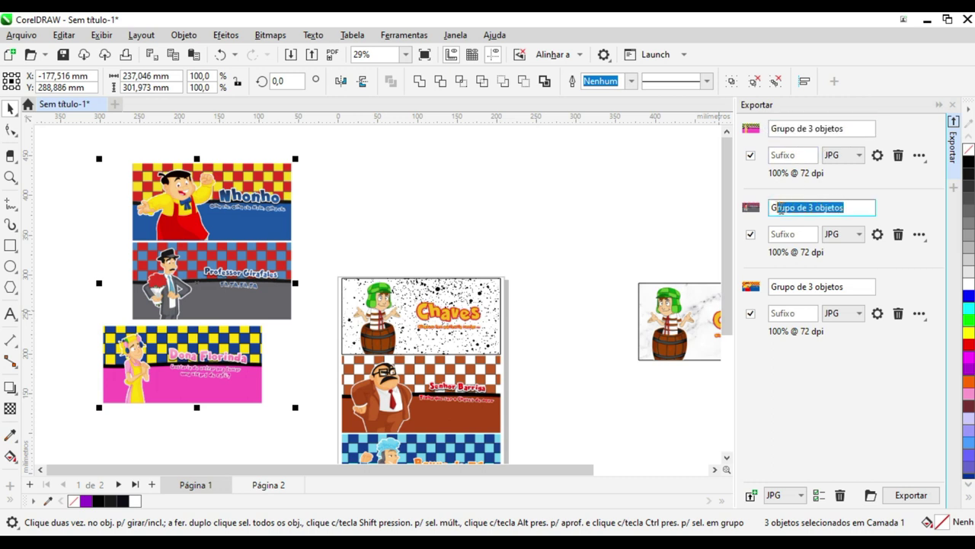
drag(861, 285, 776, 286)
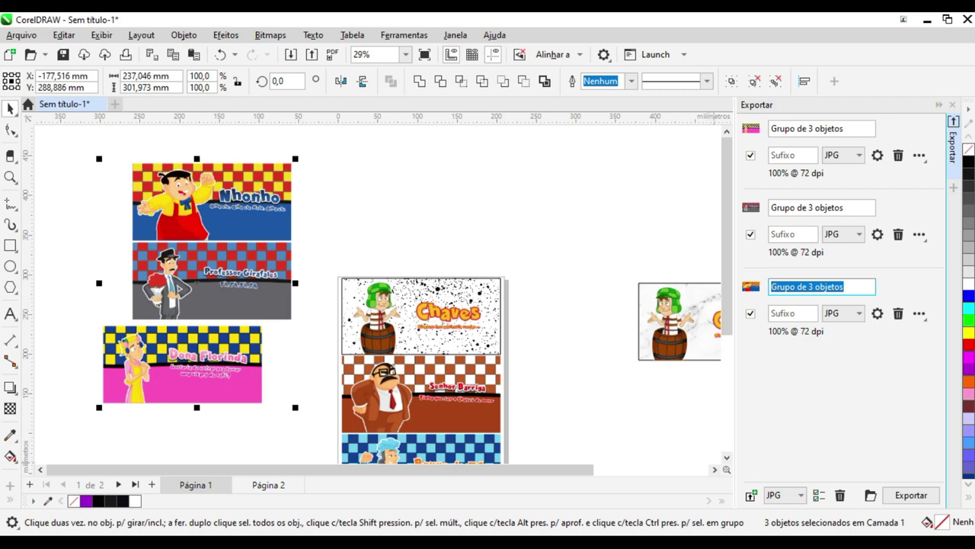
Switch to the web browser and look through the comunidadeweb Instagram profile
key(alt+Tab)
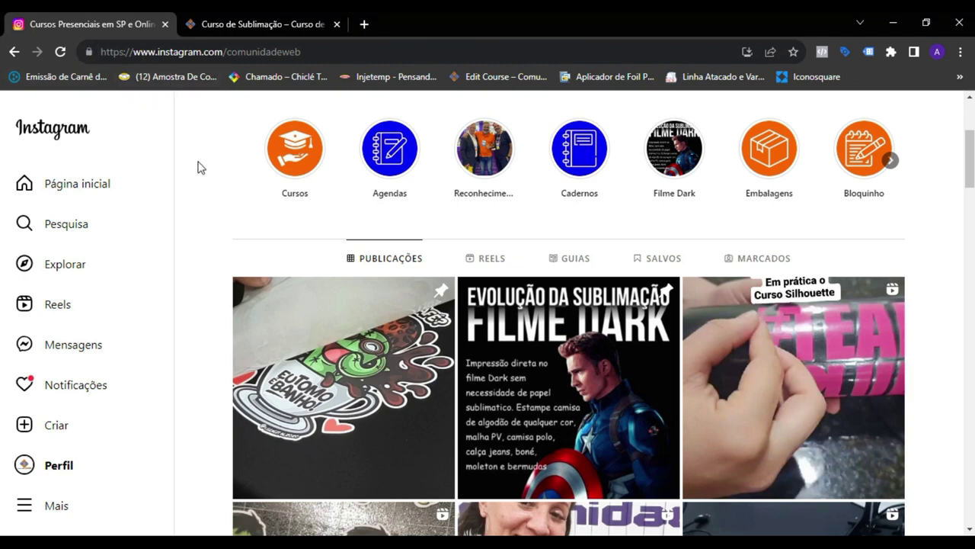
scroll(415, 229, up, 1)
scroll(457, 366, down, 3)
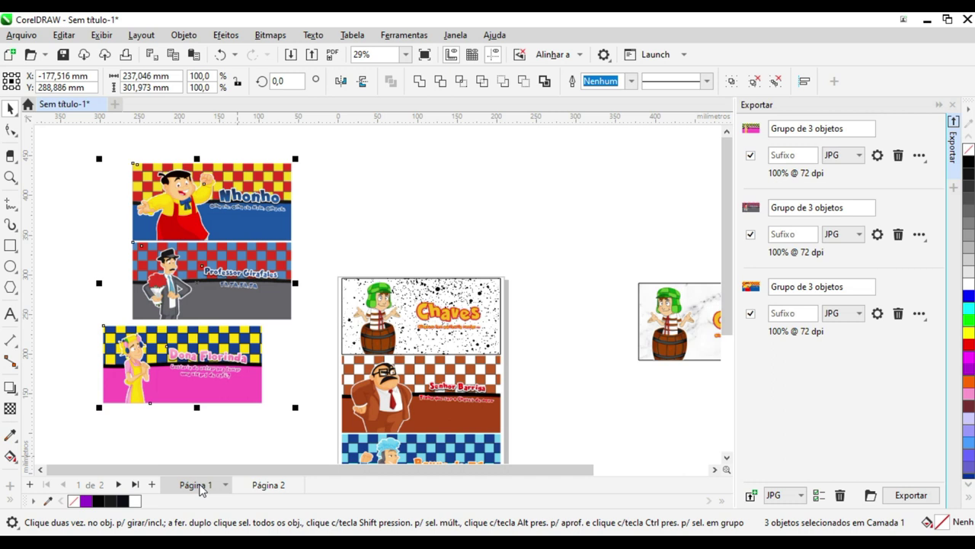
Go to Página 2 of the CorelDRAW document
click(265, 486)
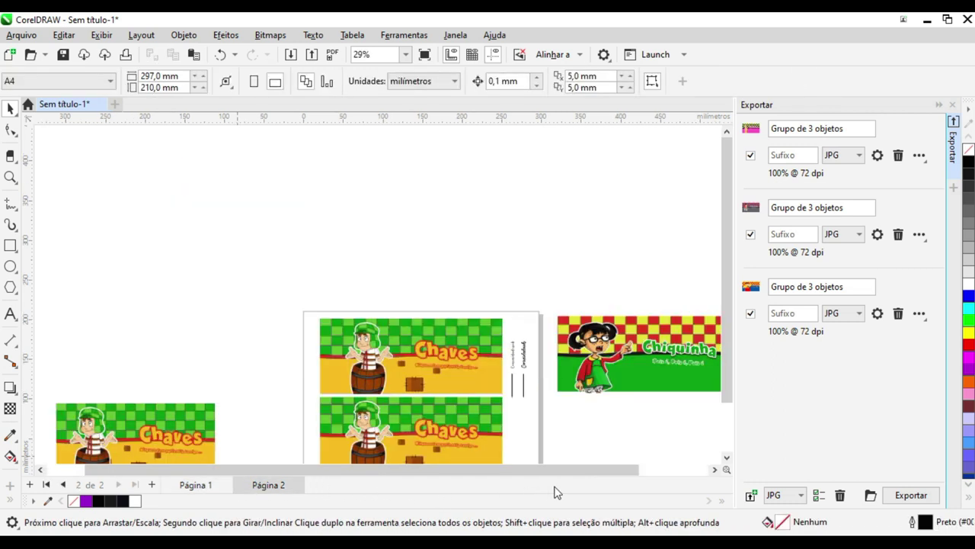